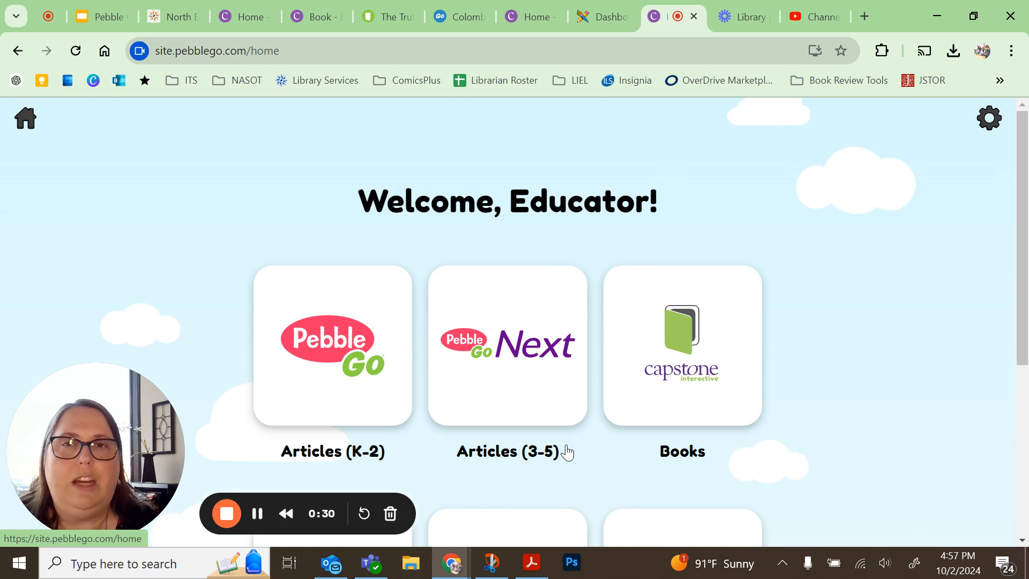
# - Open Class Projects from the PebbleGo educator home page
pyautogui.scroll(-4, 566, 448)
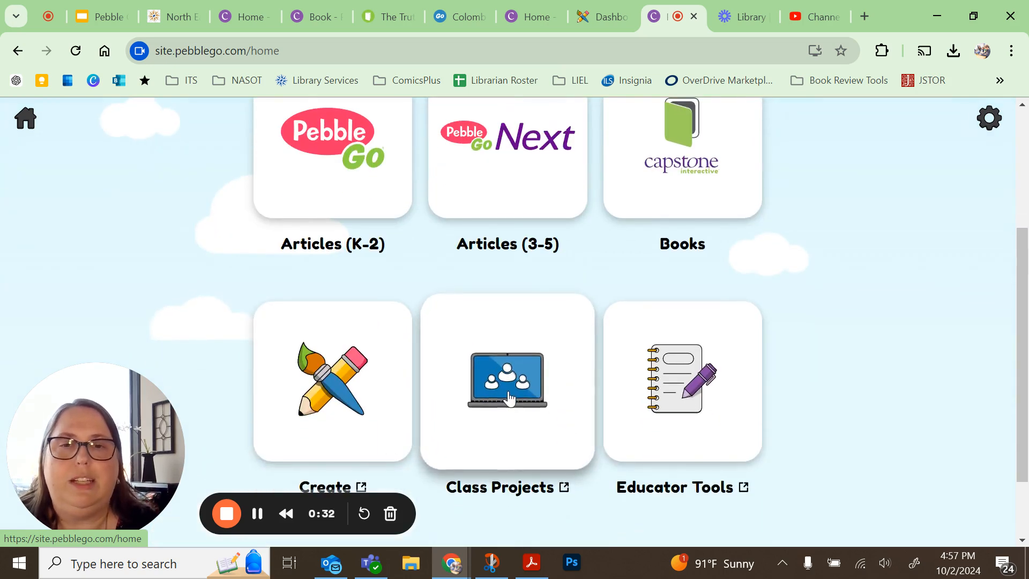
pyautogui.click(565, 452)
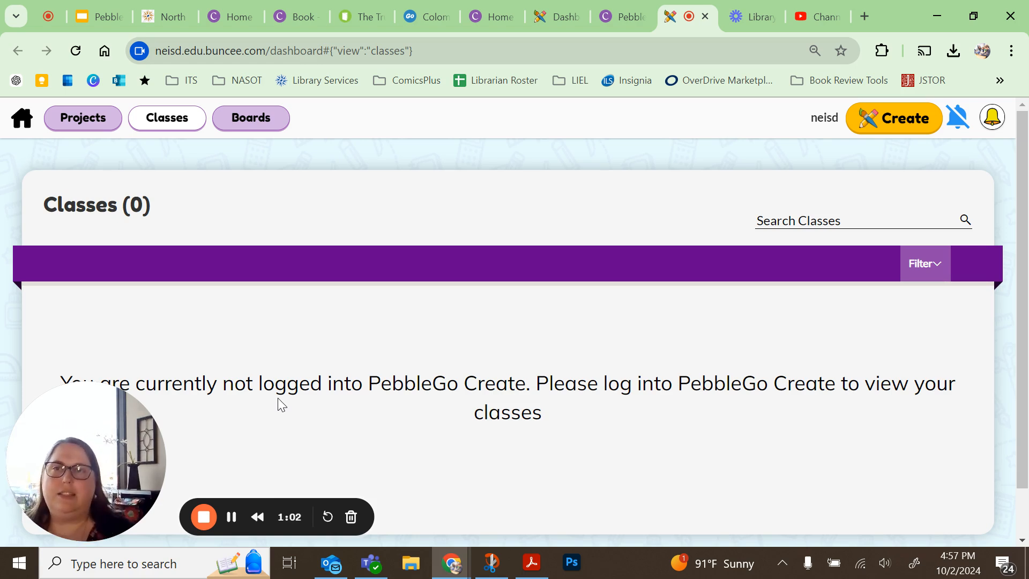
# - Go to Boards and create a new board from My Boards
pyautogui.click(274, 116)
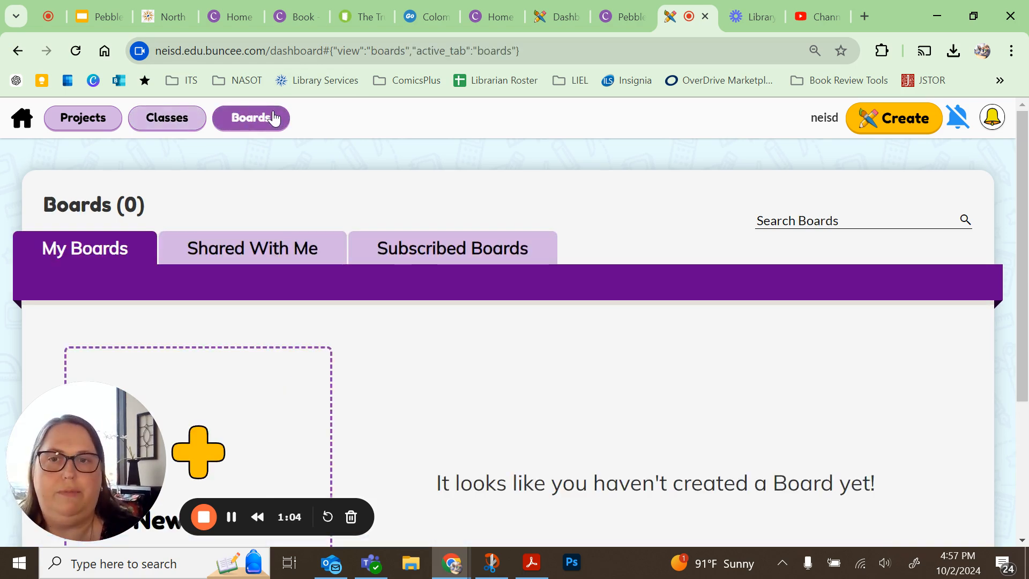
pyautogui.scroll(-1, 439, 402)
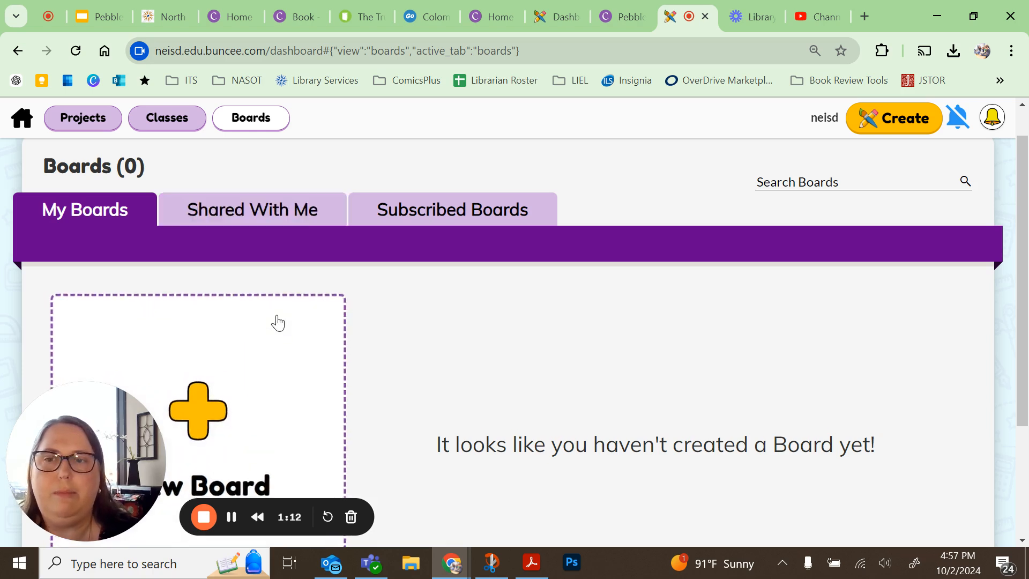
pyautogui.scroll(-2, 277, 322)
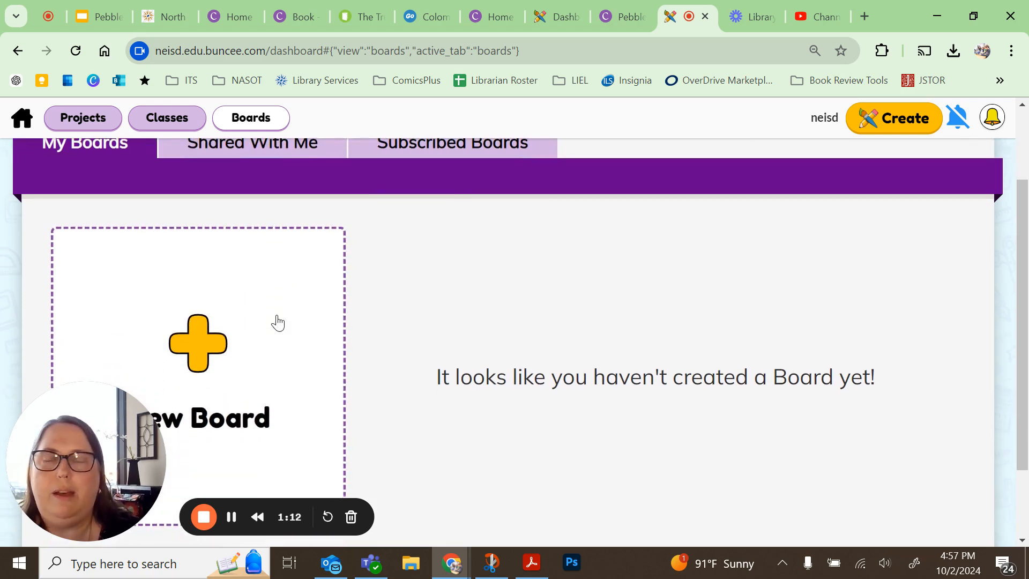
pyautogui.click(204, 332)
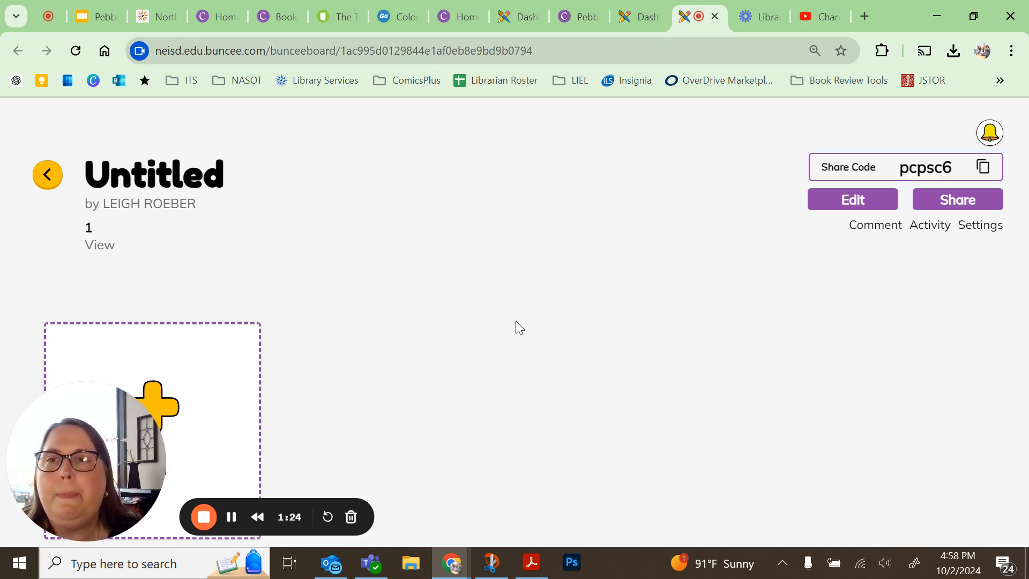
# - Rename the board to Pets at Play and save it
pyautogui.click(136, 179)
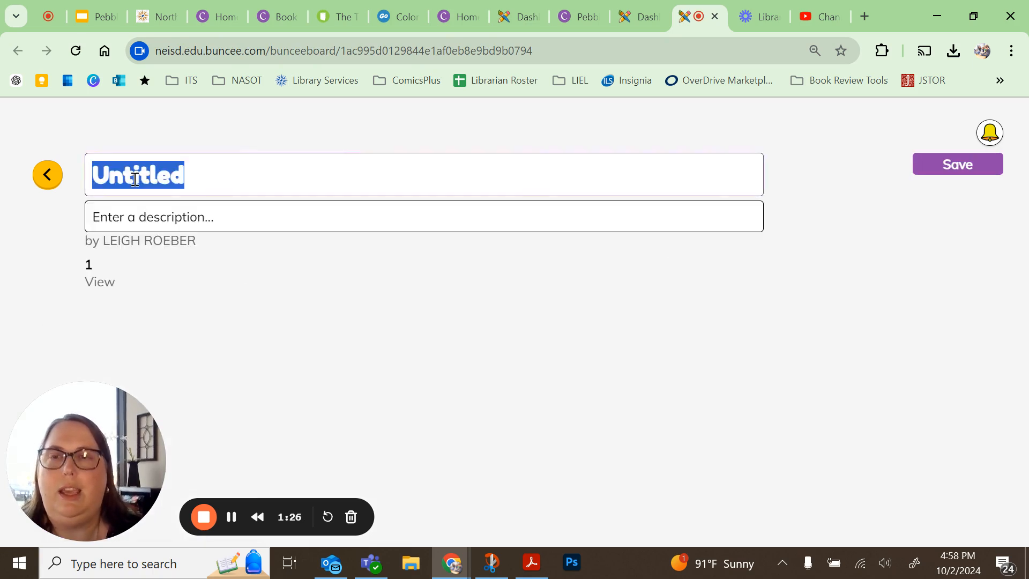
pyautogui.write('Pets at Play')
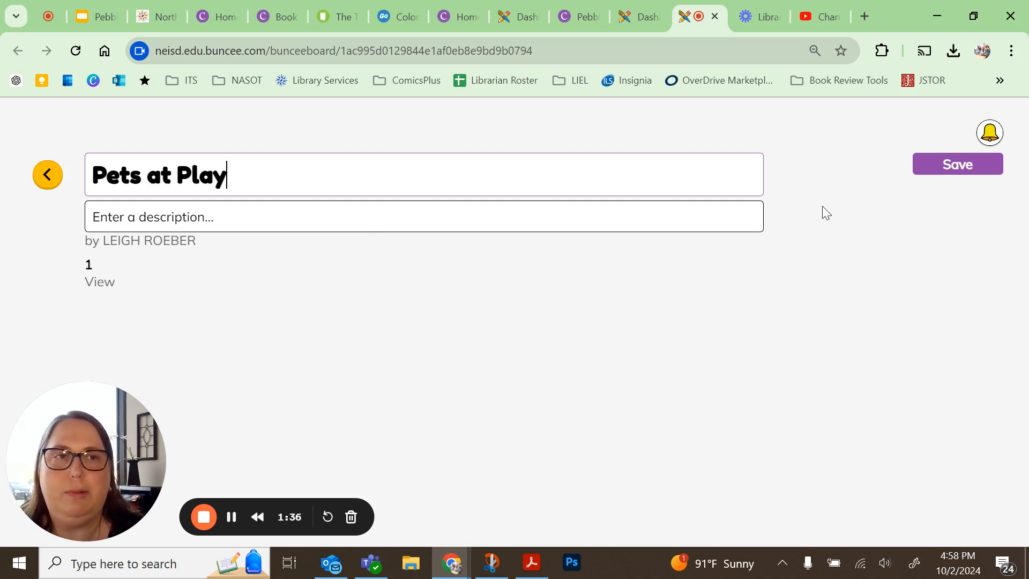
pyautogui.click(935, 166)
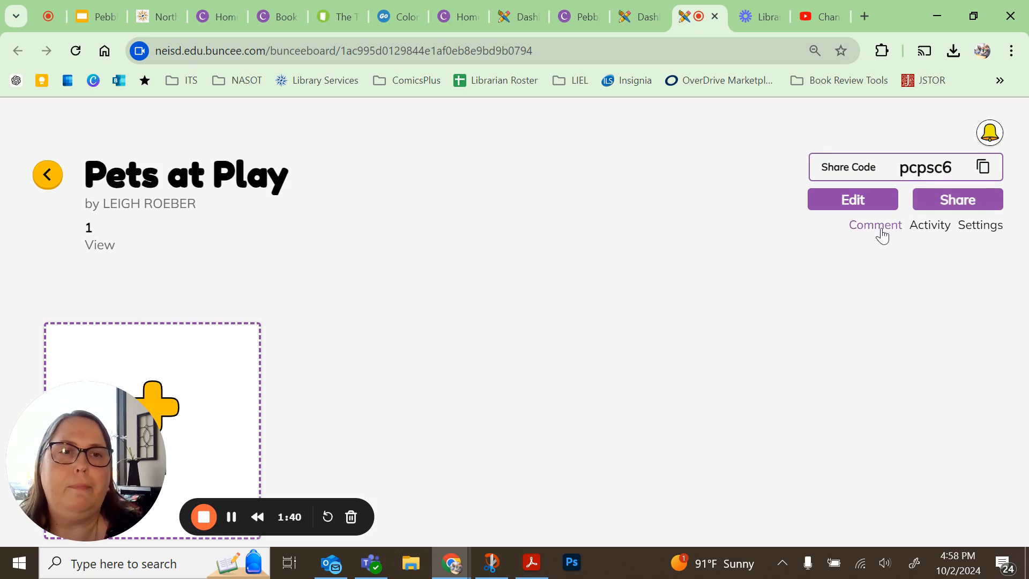
pyautogui.click(859, 199)
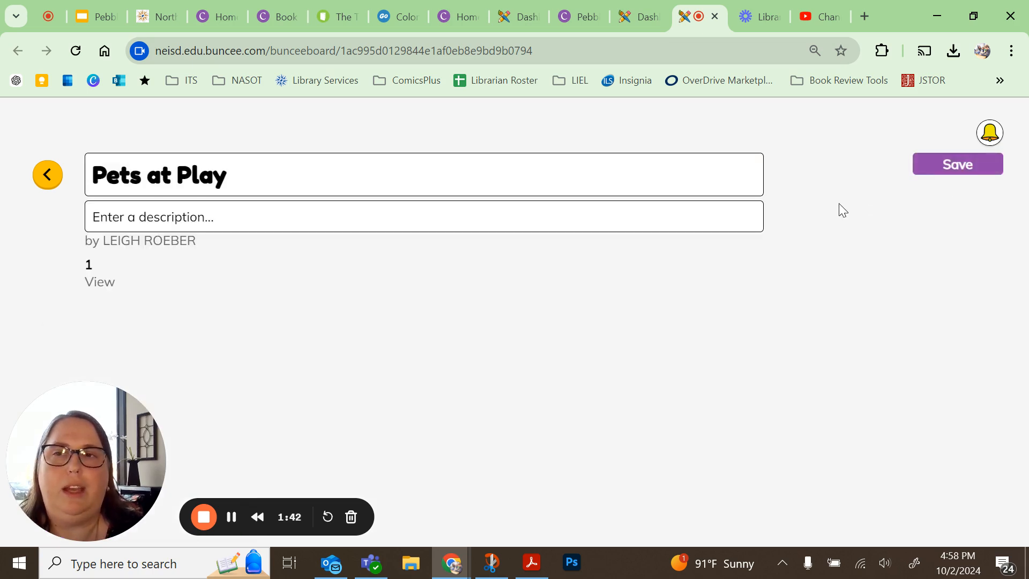
pyautogui.click(966, 165)
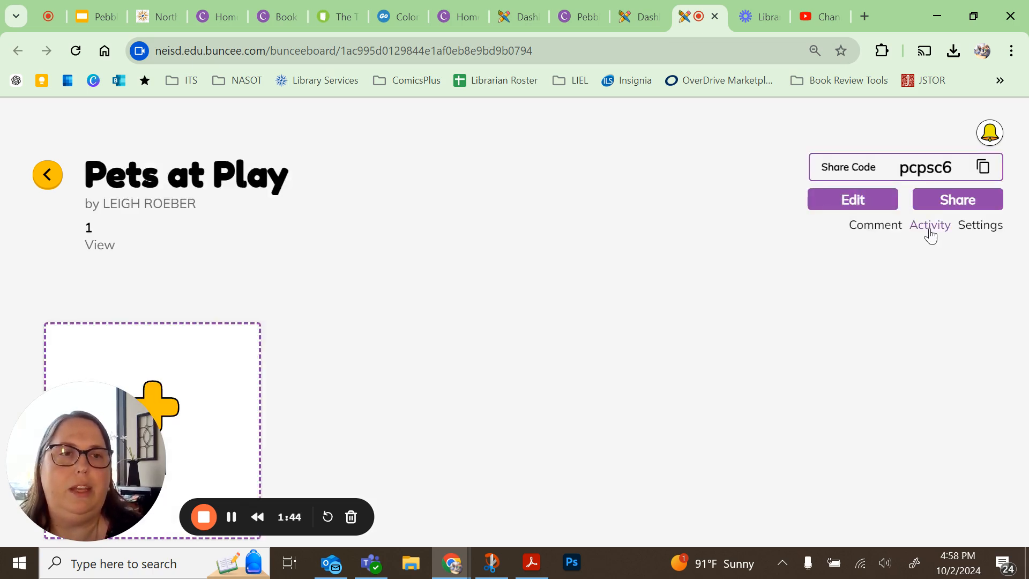
# - Open the board settings and set who can view the board to Only Me
pyautogui.click(982, 227)
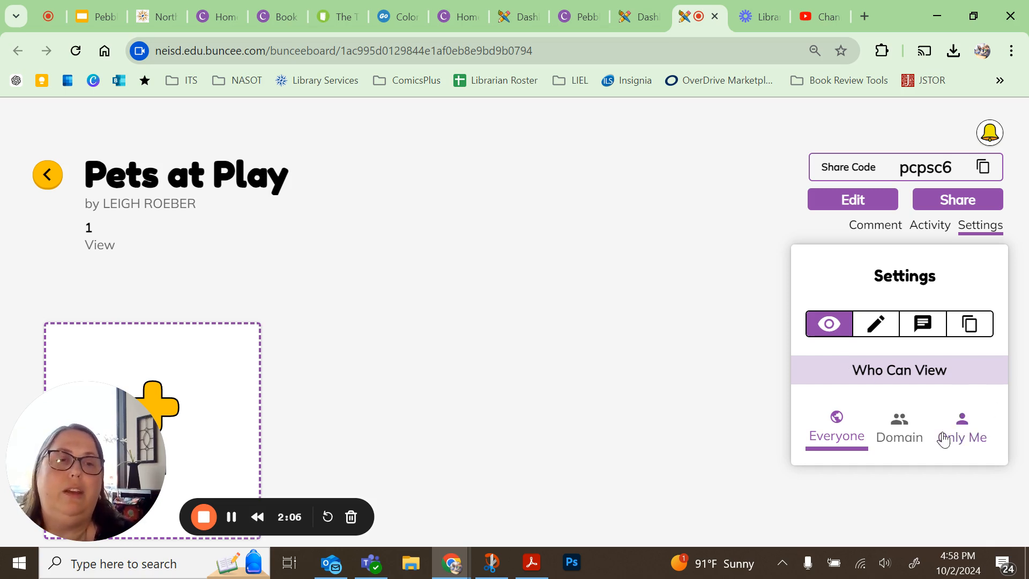
pyautogui.click(904, 440)
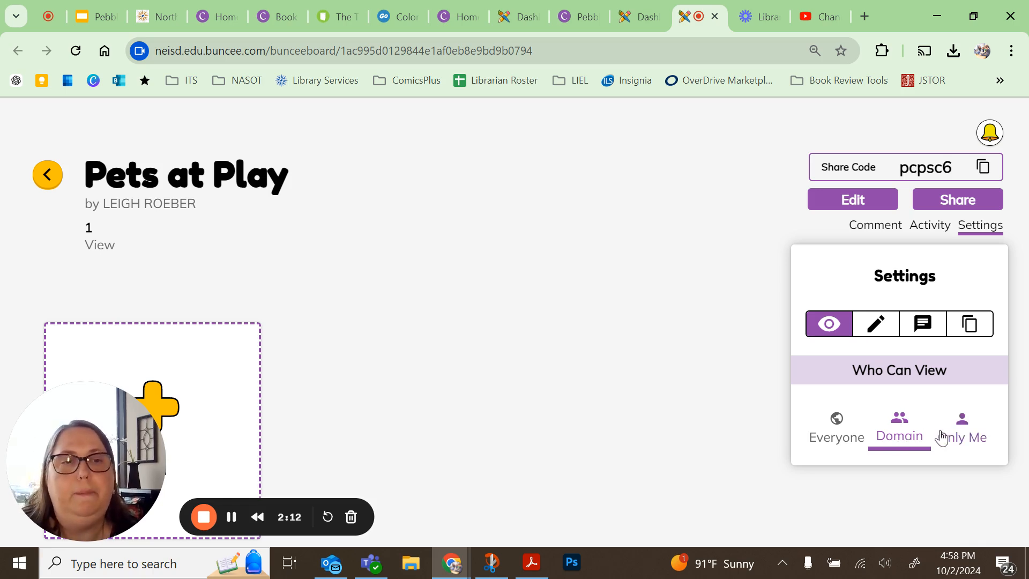
pyautogui.click(964, 436)
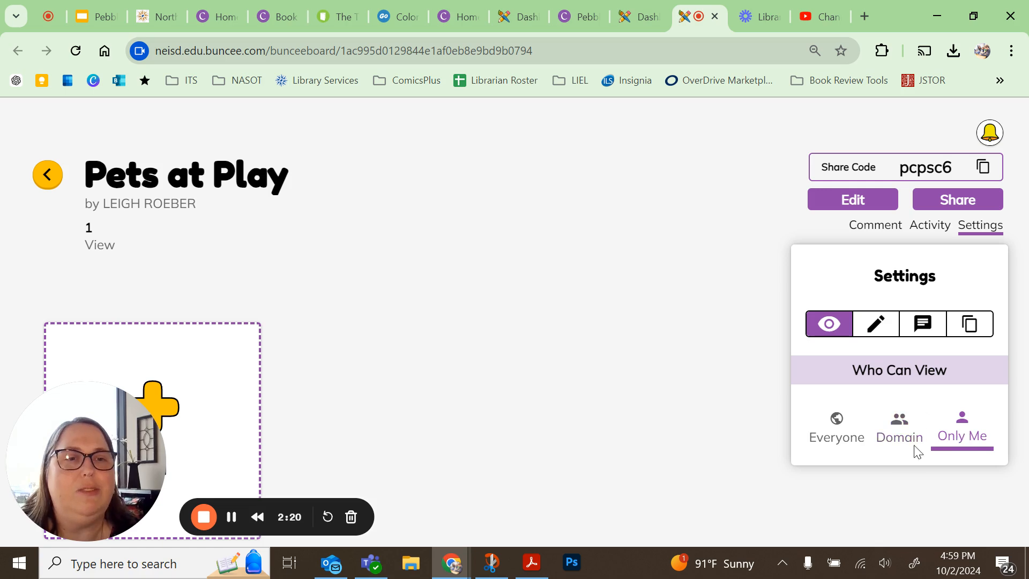
# - Turn on Require Approval for who can add projects to the board
pyautogui.click(880, 331)
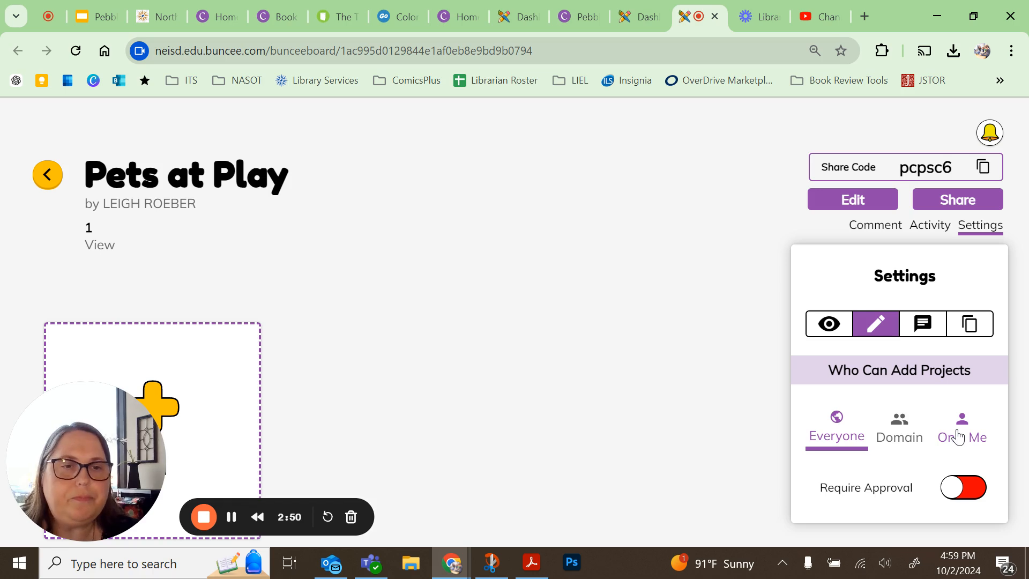
pyautogui.click(968, 492)
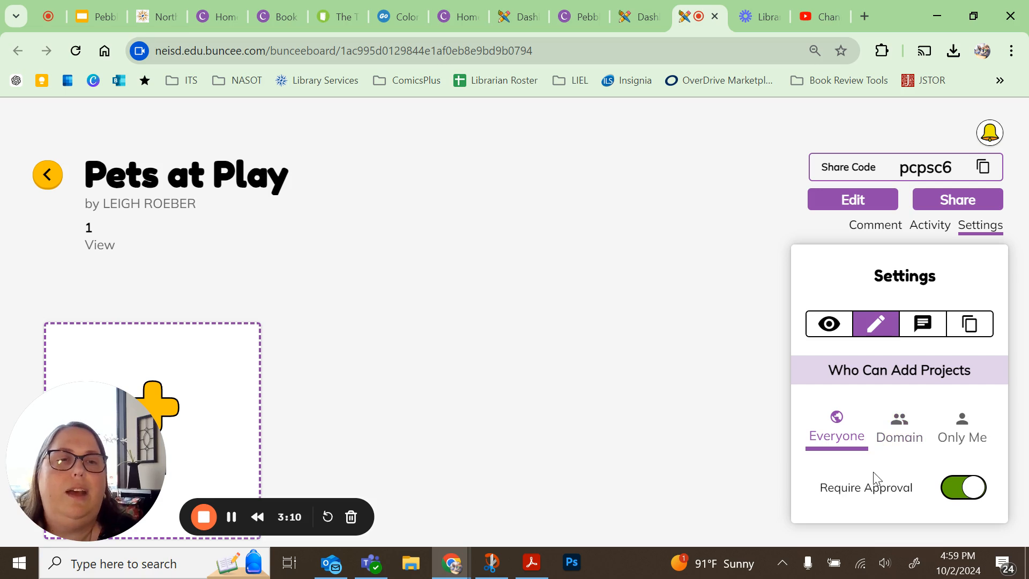
# - Turn off Allow Comments on Board in the comment settings
pyautogui.click(921, 326)
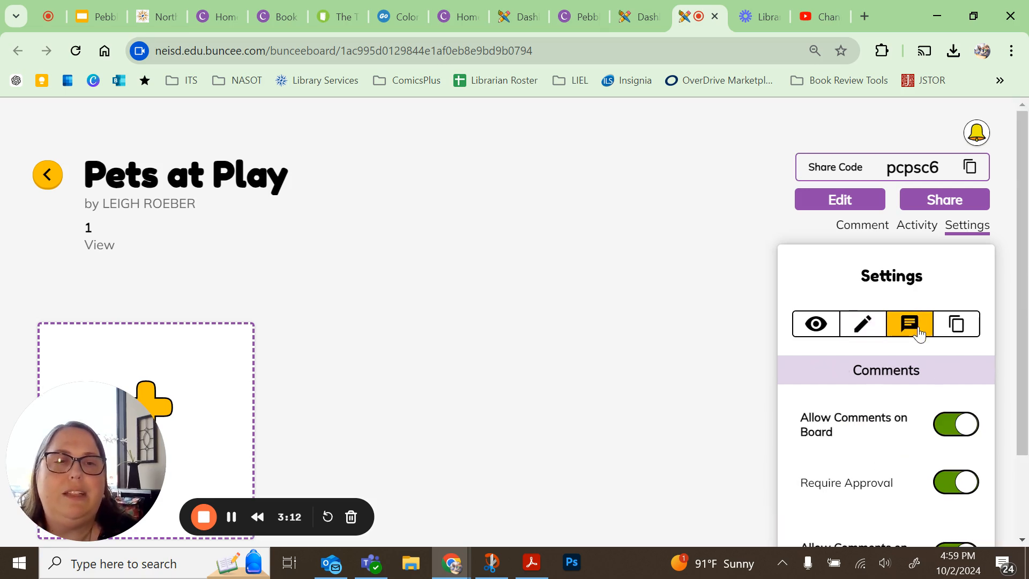
pyautogui.scroll(-2, 920, 334)
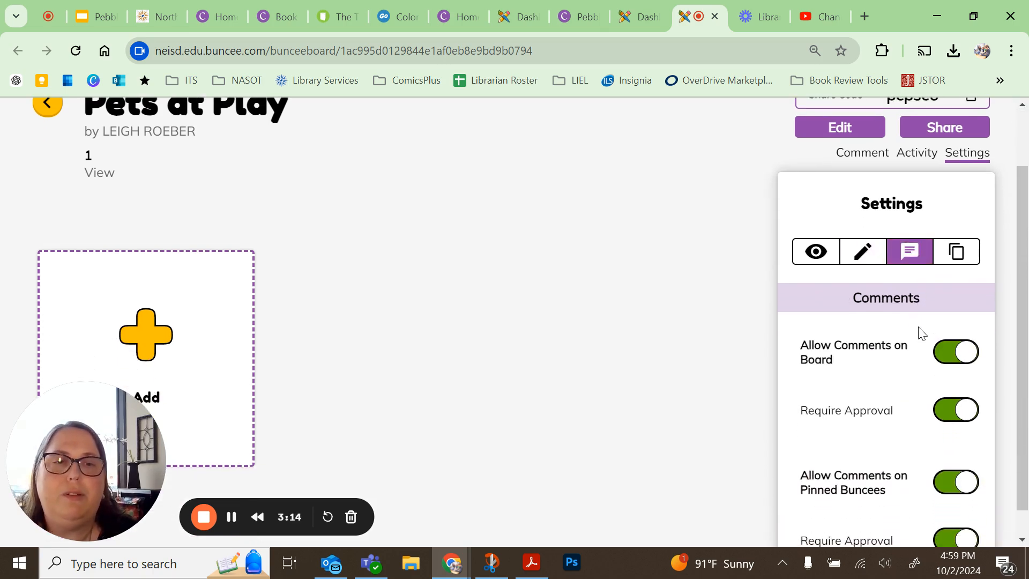
pyautogui.click(966, 357)
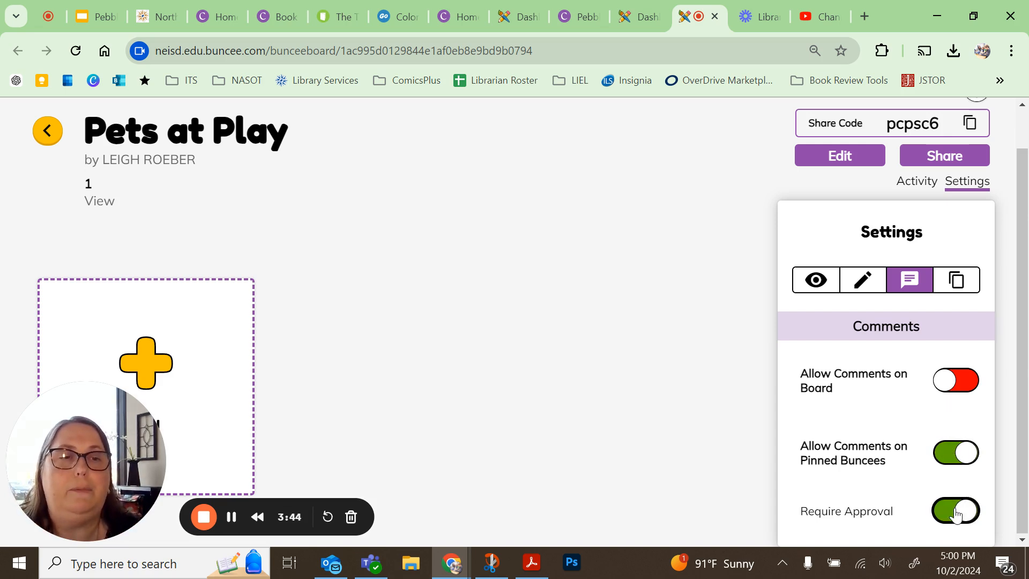
# - Review the board's Allow Copies setting and close the settings panel
pyautogui.click(952, 287)
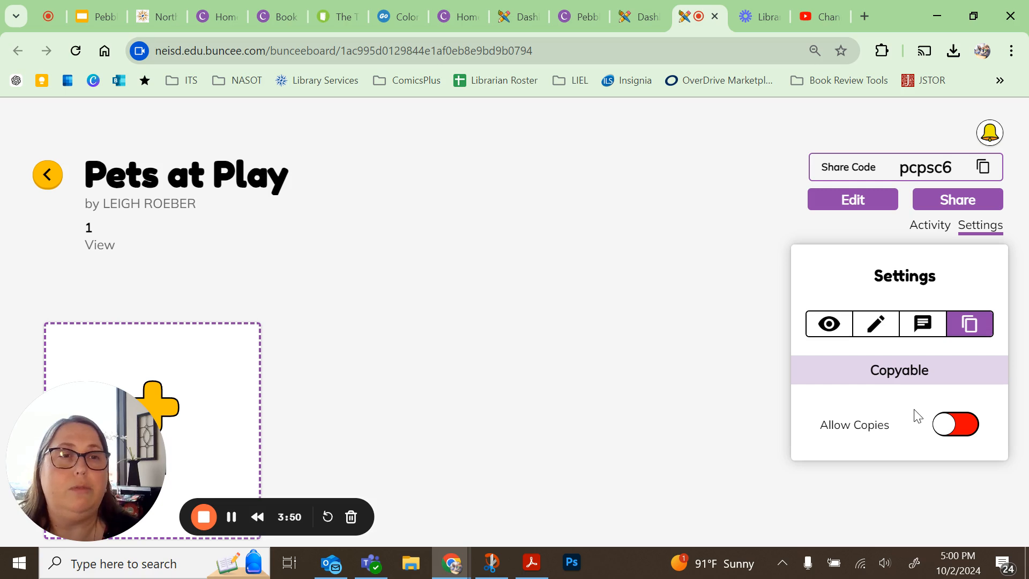
pyautogui.click(771, 233)
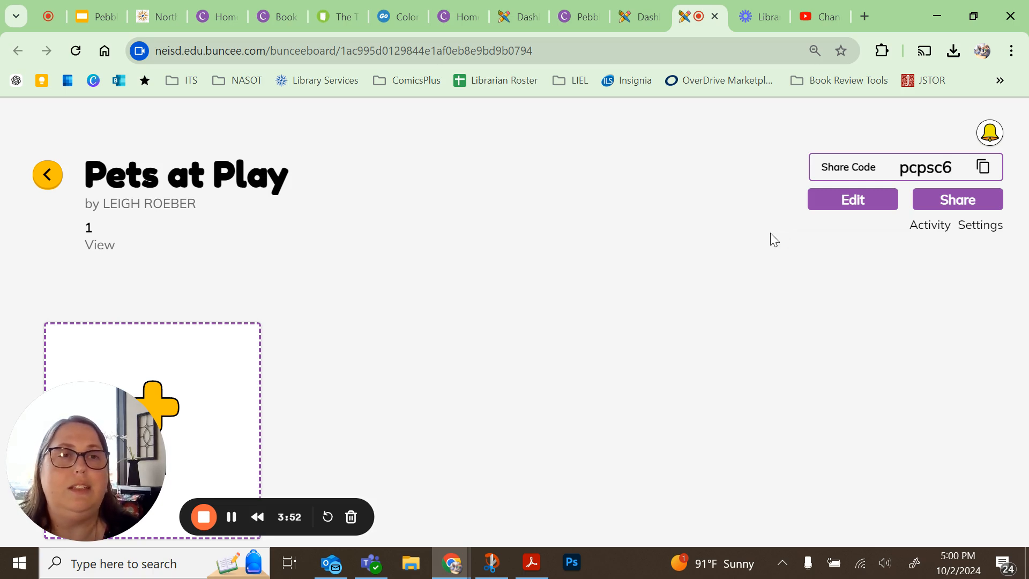
# - Copy the board's share code and browse the Share With Students section options before closing the dialog
pyautogui.click(985, 169)
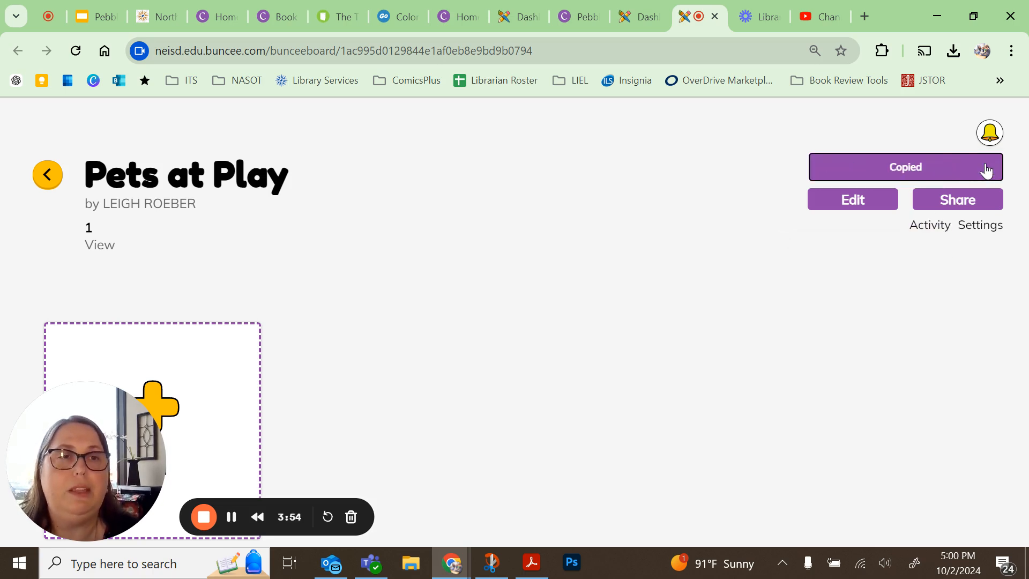
pyautogui.click(958, 204)
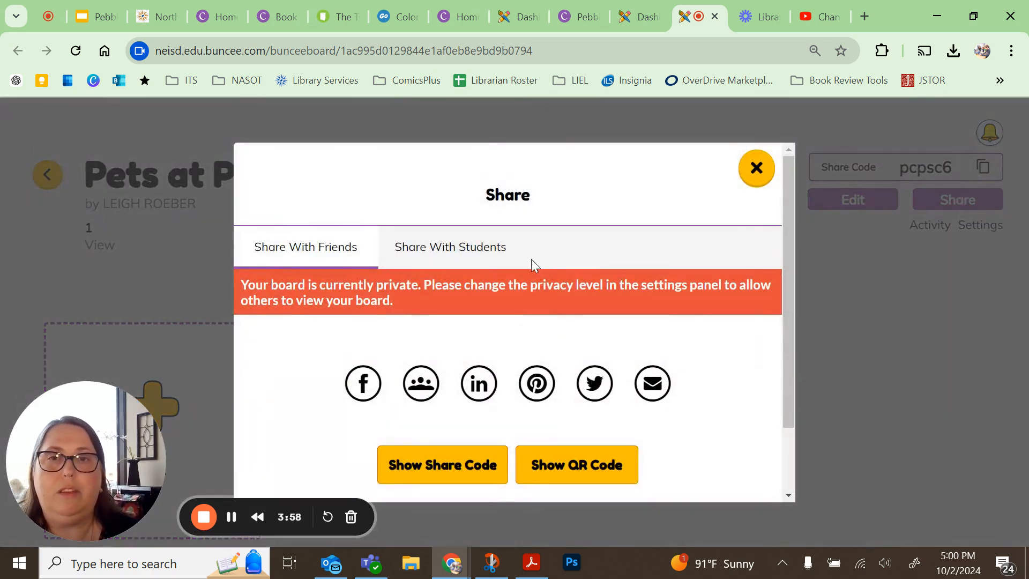
pyautogui.click(432, 253)
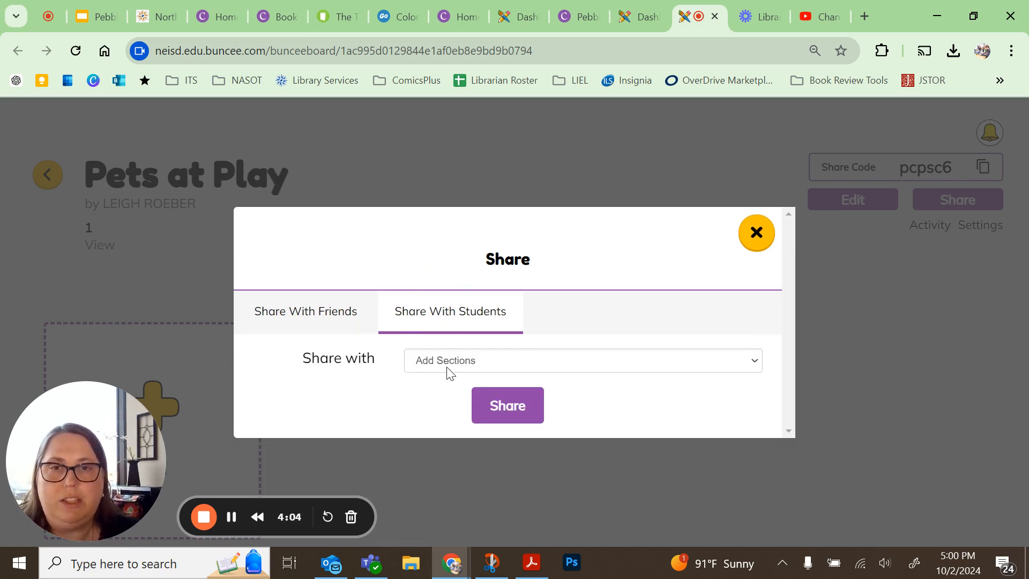
pyautogui.click(448, 370)
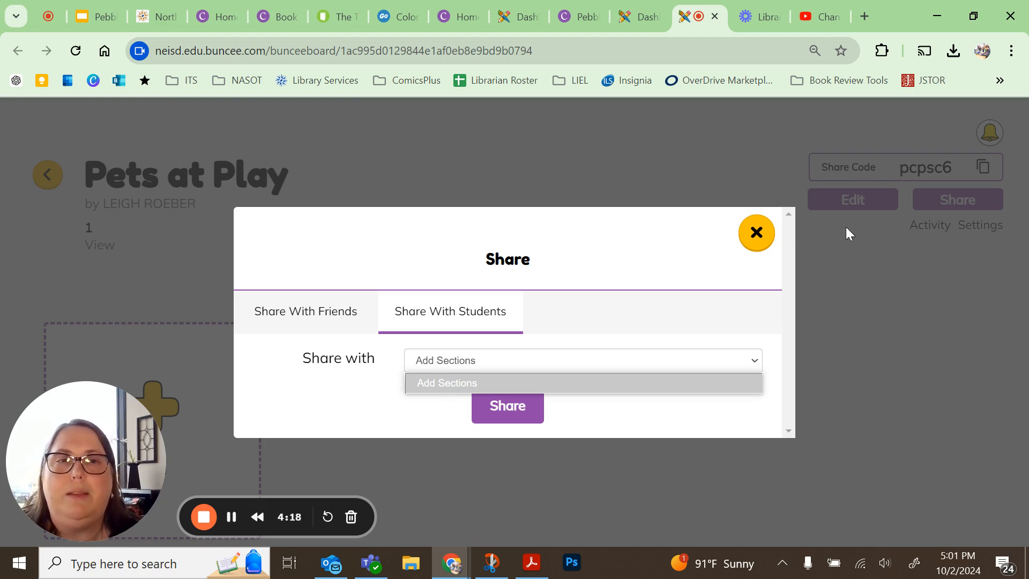
pyautogui.click(756, 234)
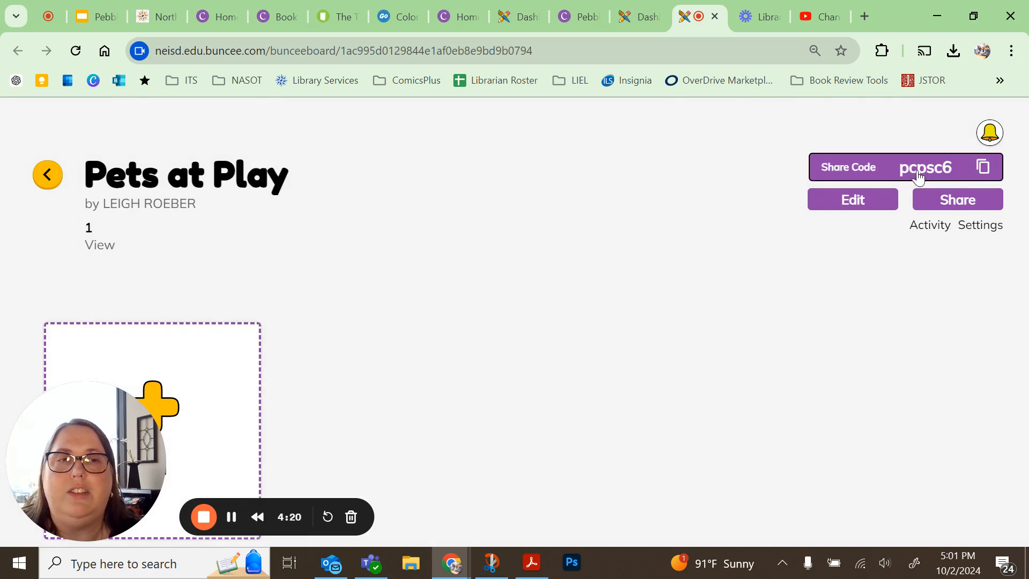
# - Copy the share code again and return to the dashboard
pyautogui.click(984, 169)
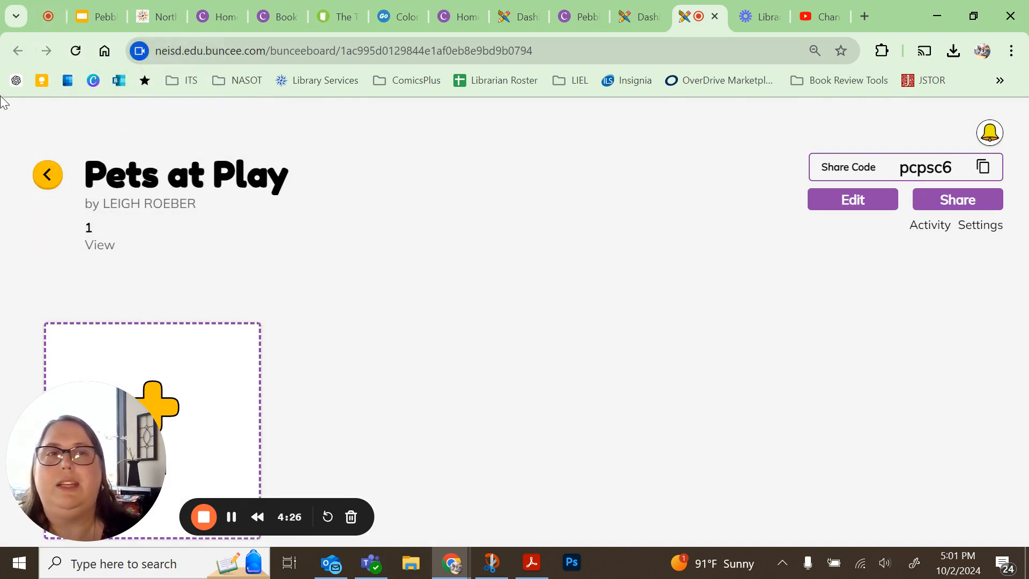
pyautogui.click(50, 179)
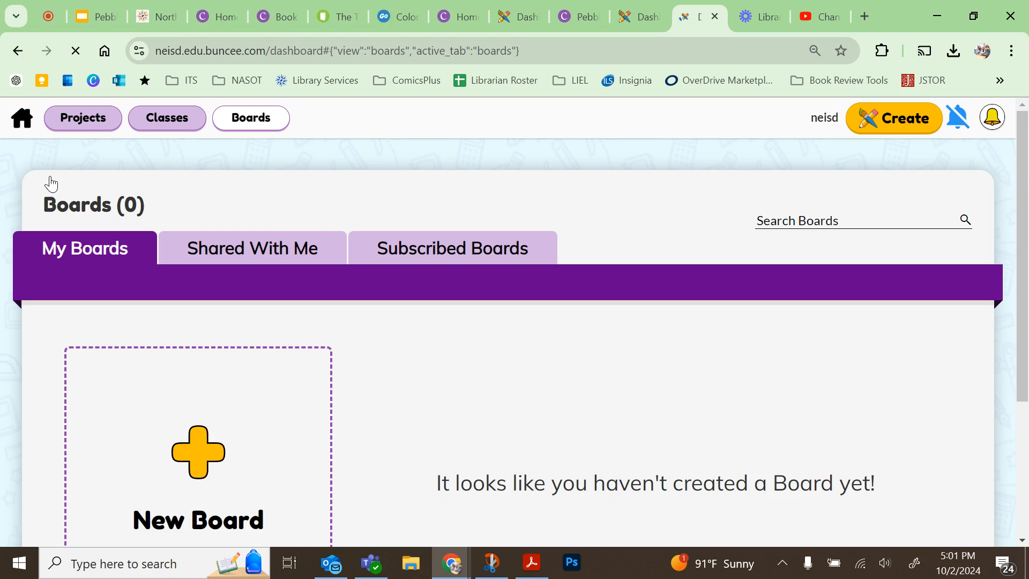
# - Open the Cats project from My Projects
pyautogui.click(90, 119)
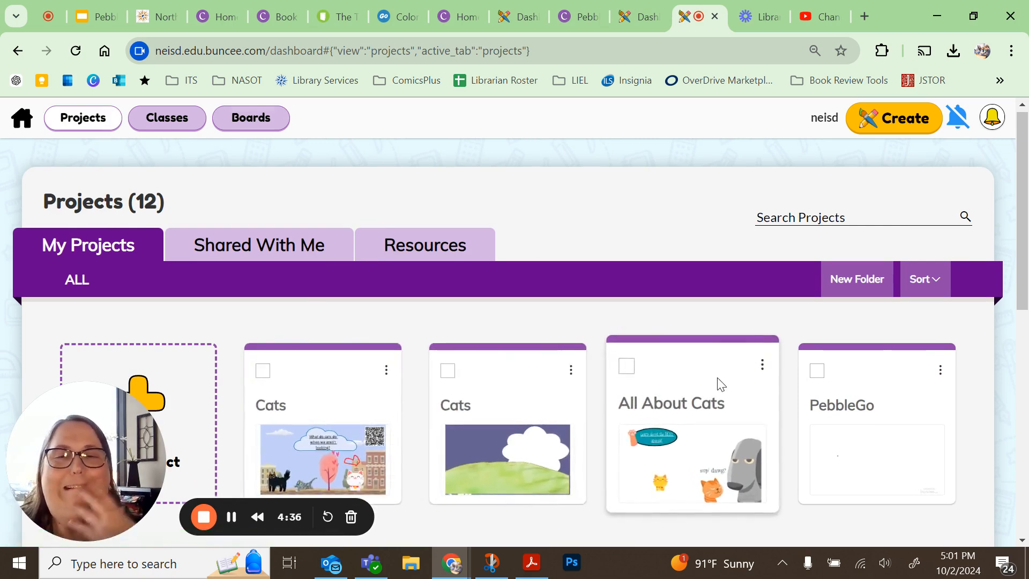
pyautogui.scroll(-3, 719, 382)
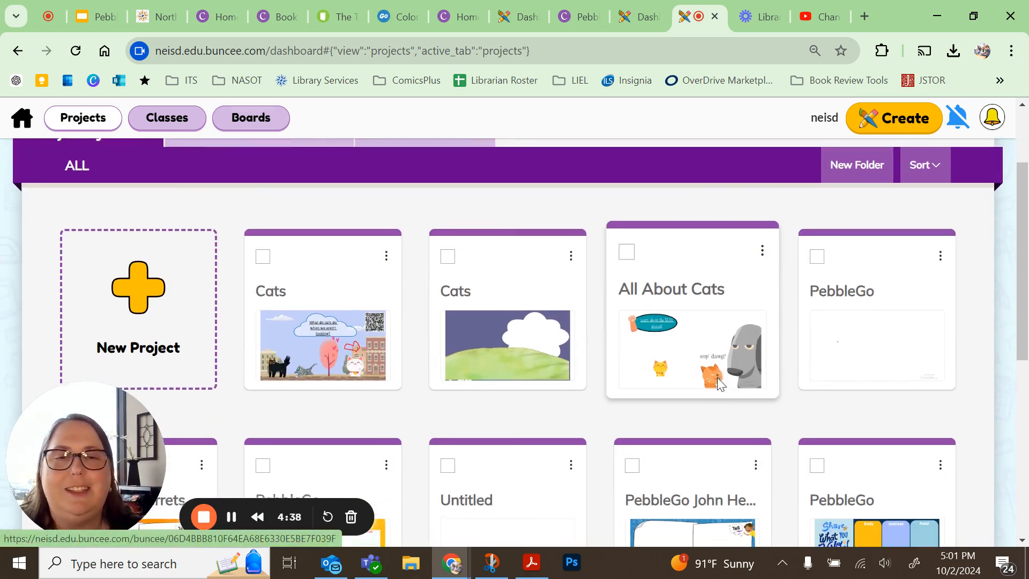
pyautogui.scroll(-3, 718, 381)
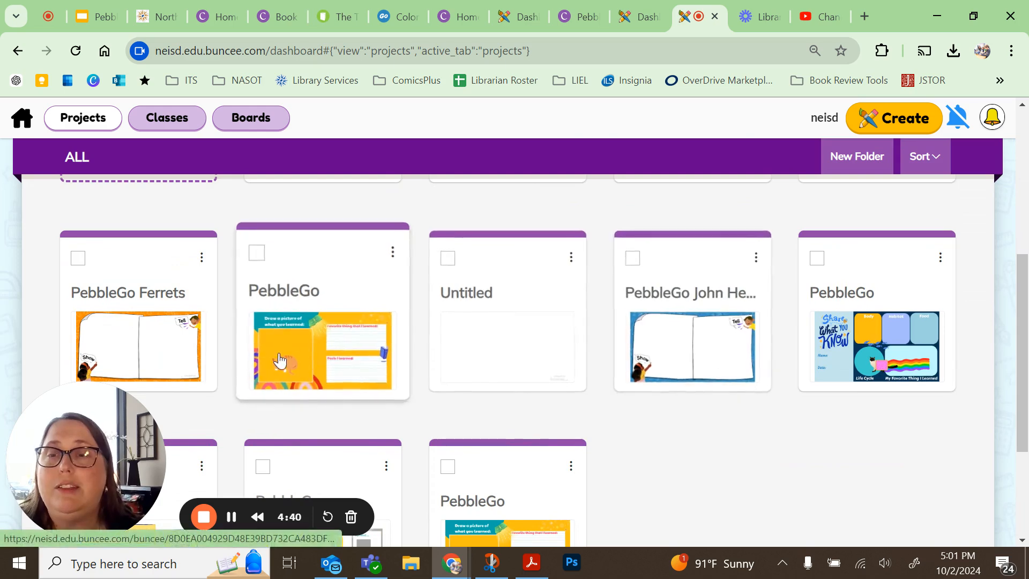
pyautogui.scroll(6, 526, 333)
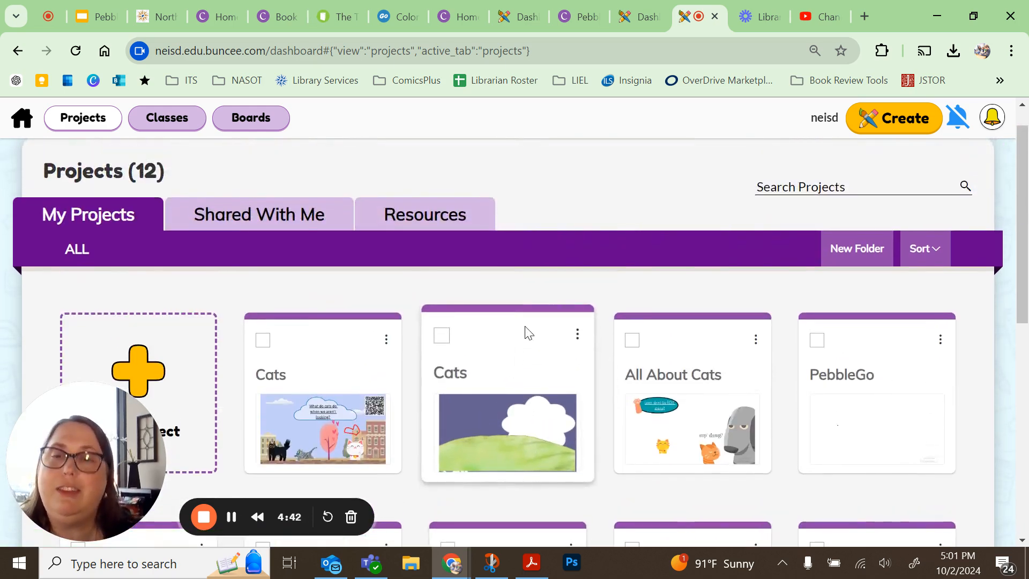
pyautogui.click(346, 423)
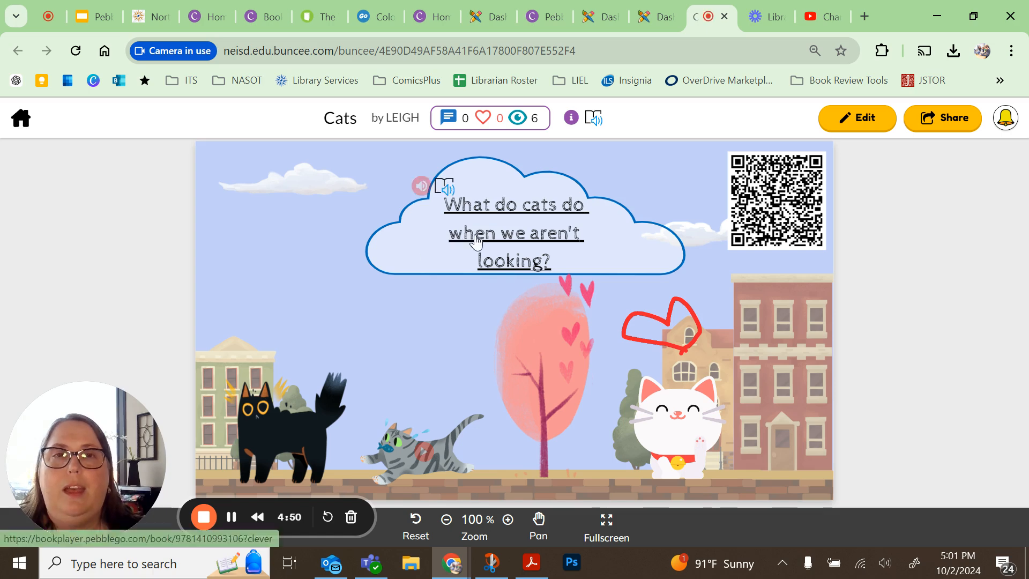
# - Open the Cats project's share settings and turn off Commentable and Copyable
pyautogui.click(943, 126)
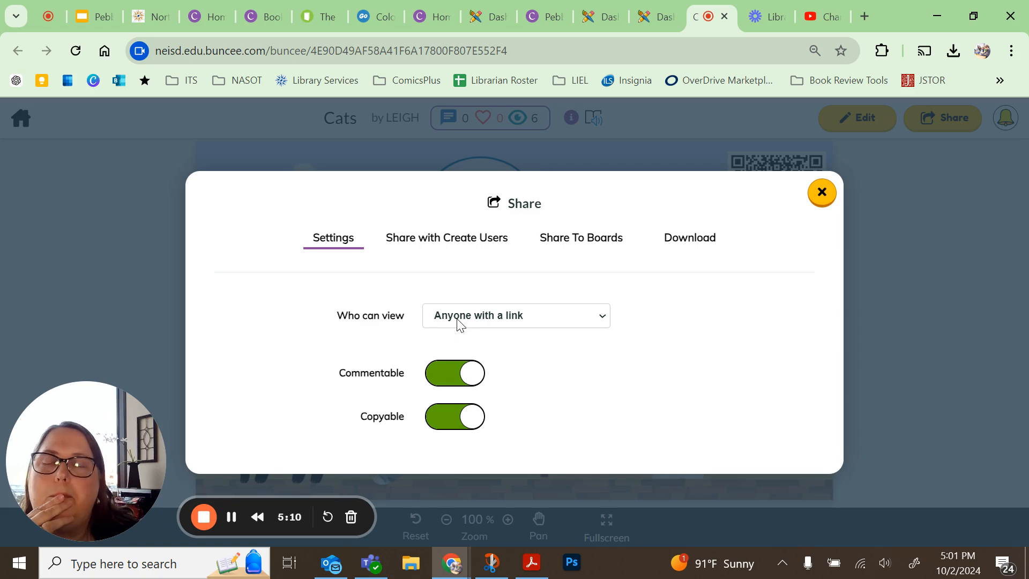
pyautogui.click(449, 379)
pyautogui.click(449, 420)
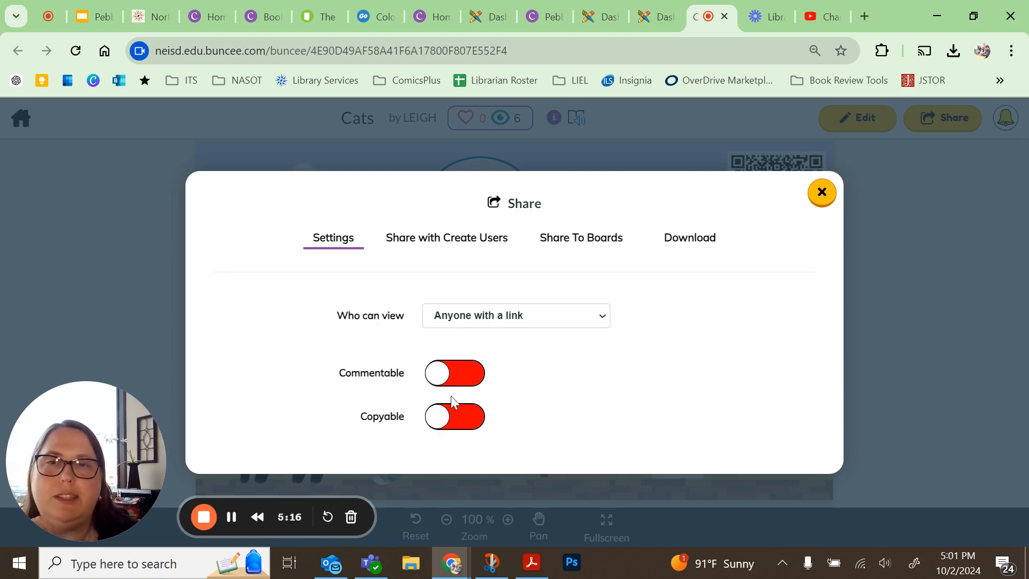
# - Share the Cats project to a board by pasting the board share code into Share To Boards
pyautogui.click(457, 242)
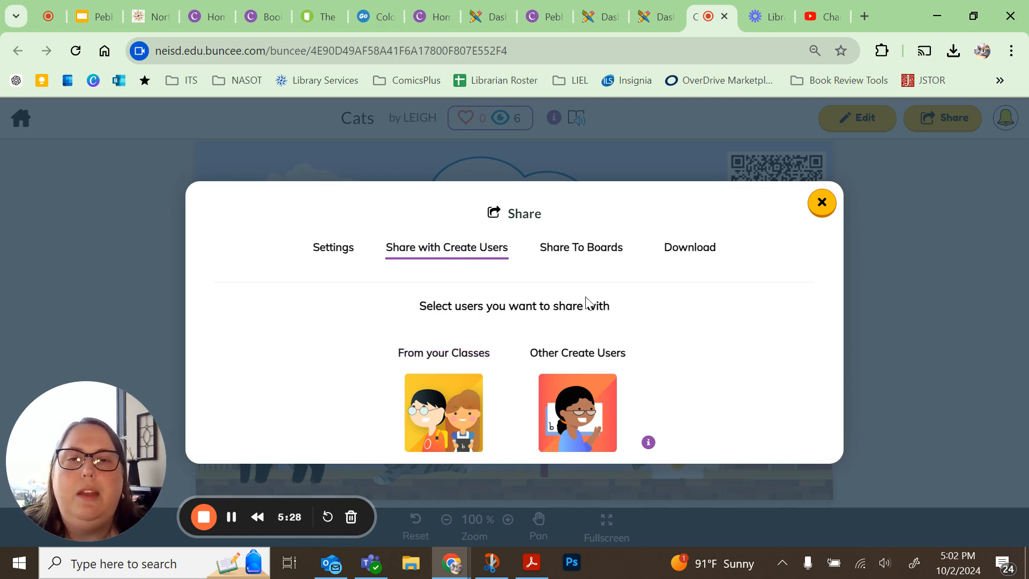
pyautogui.click(572, 250)
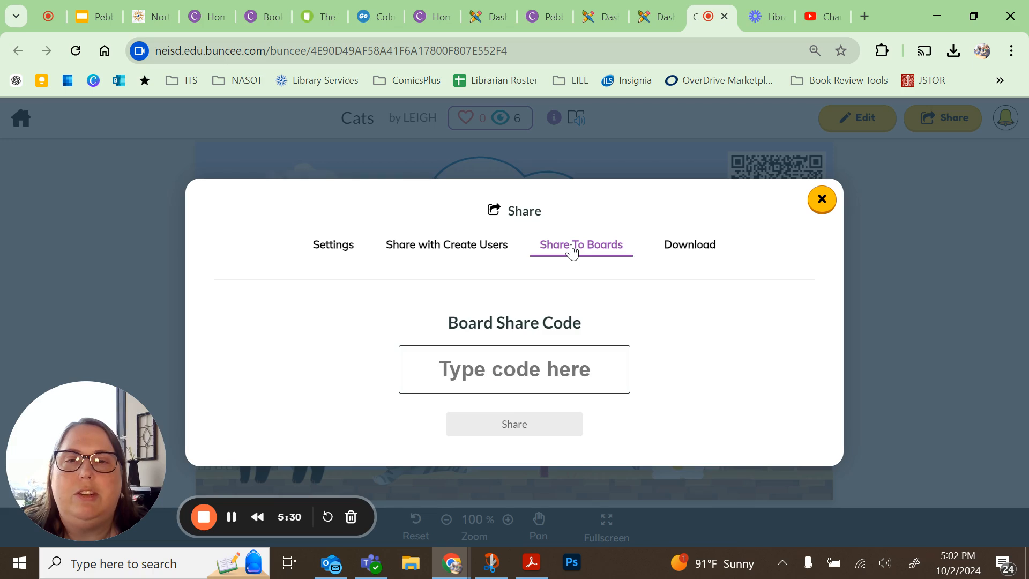
pyautogui.click(495, 375)
pyautogui.hotkey('ctrl', 'v')
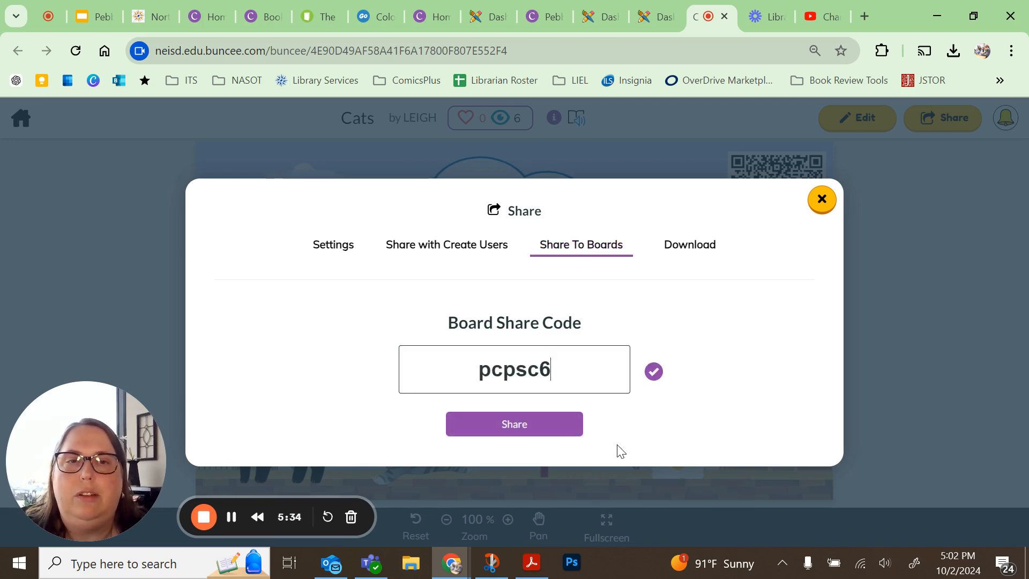
pyautogui.click(528, 434)
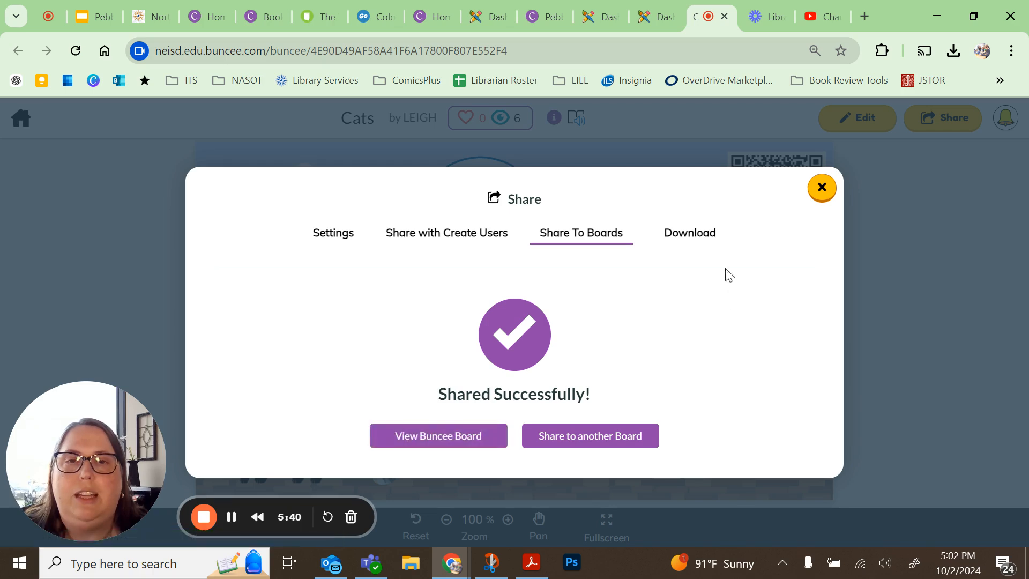
# - Browse the Download section's PDF and PNG page download options
pyautogui.click(696, 234)
pyautogui.scroll(-1, 647, 343)
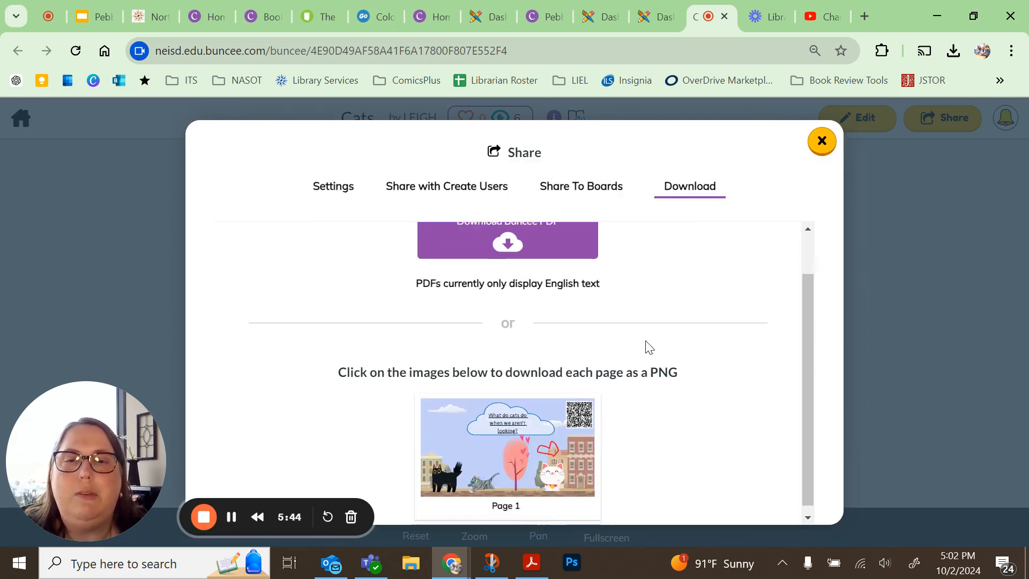
pyautogui.scroll(1, 649, 346)
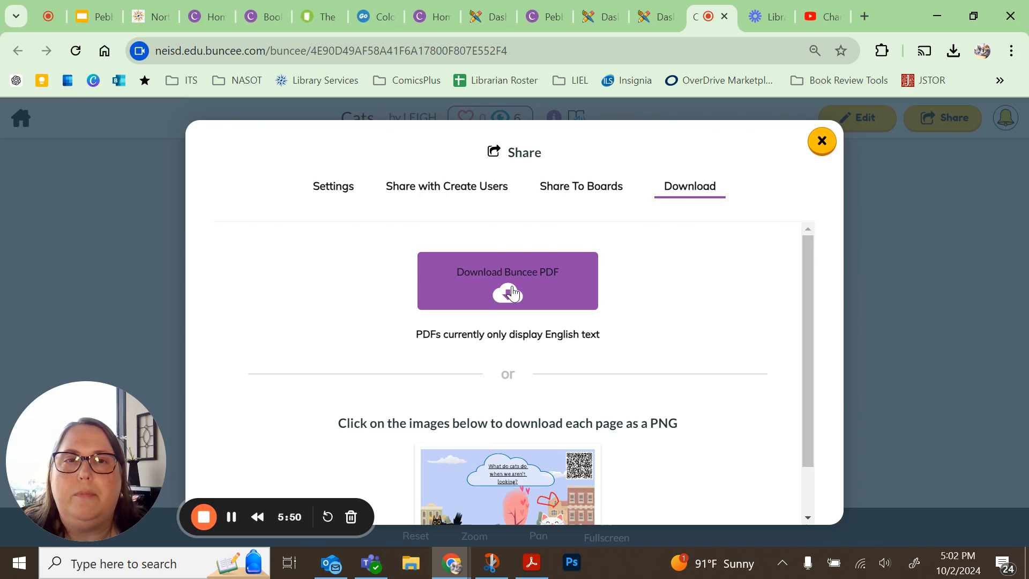
pyautogui.scroll(-1, 512, 292)
pyautogui.scroll(1, 512, 292)
pyautogui.scroll(-1, 512, 292)
pyautogui.scroll(1, 513, 292)
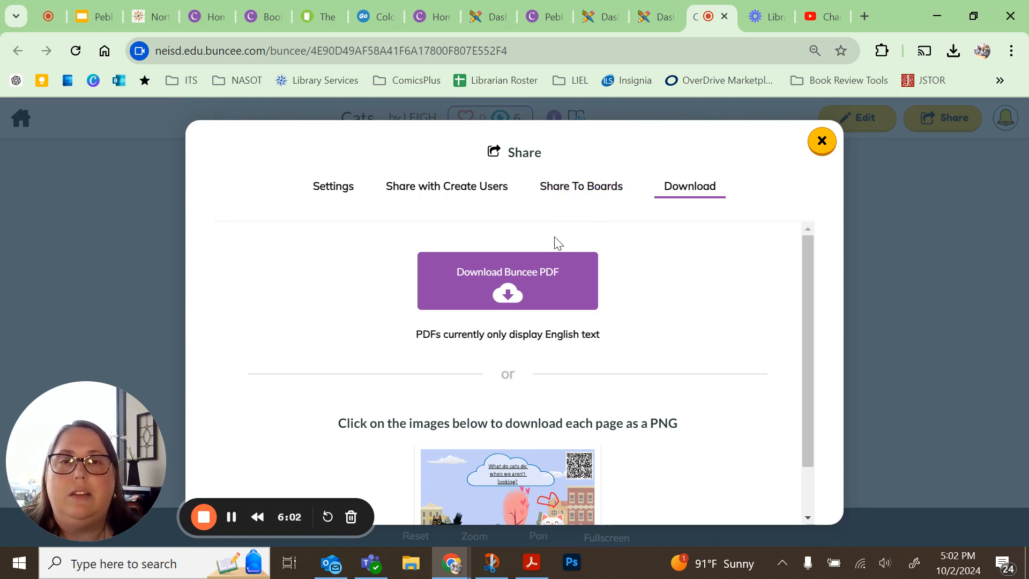
# - Try to share the project to the board again with the pasted share code, then close the dialog
pyautogui.click(584, 193)
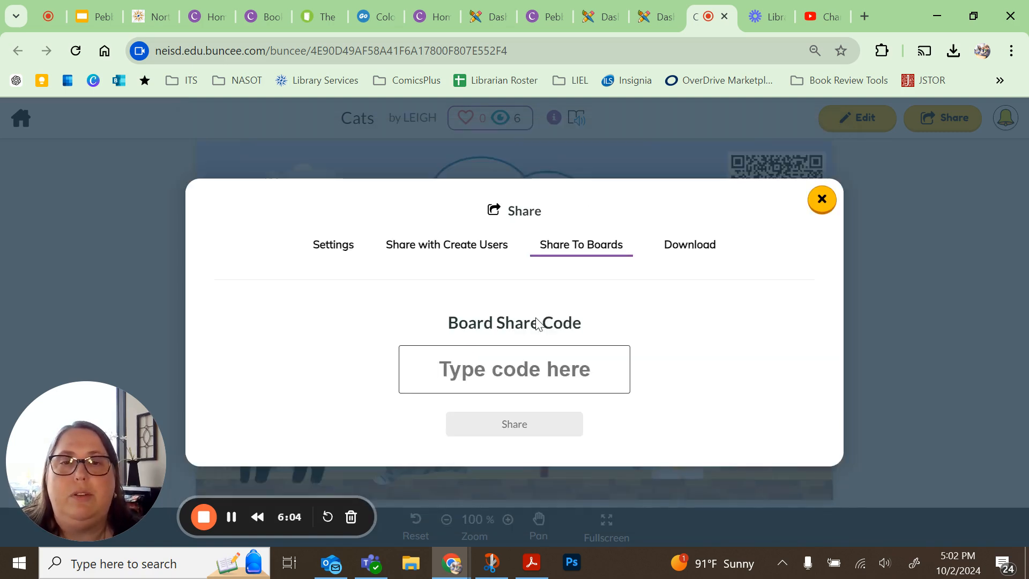
pyautogui.click(513, 368)
pyautogui.hotkey('ctrl', 'v')
pyautogui.click(510, 424)
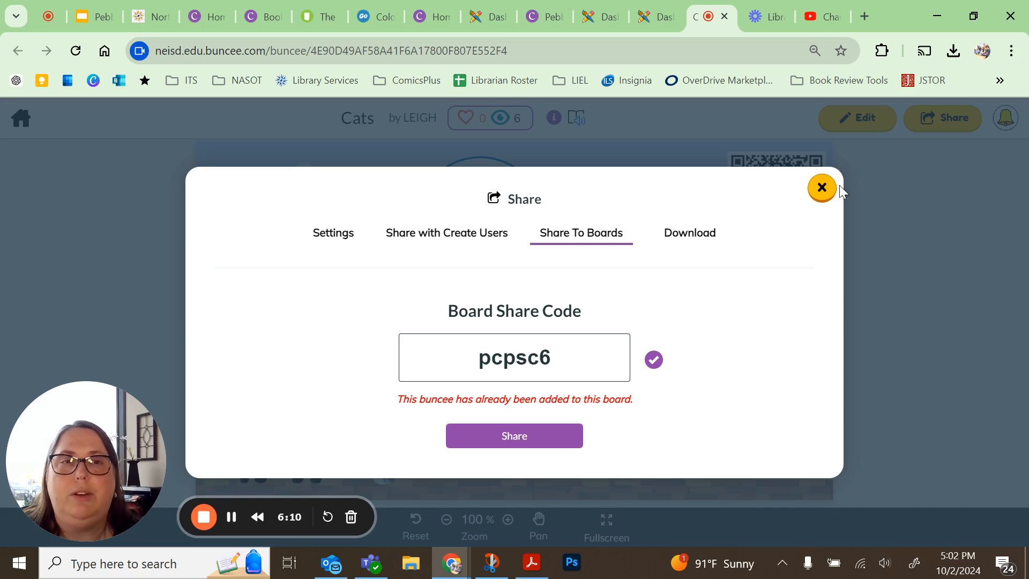
pyautogui.click(823, 189)
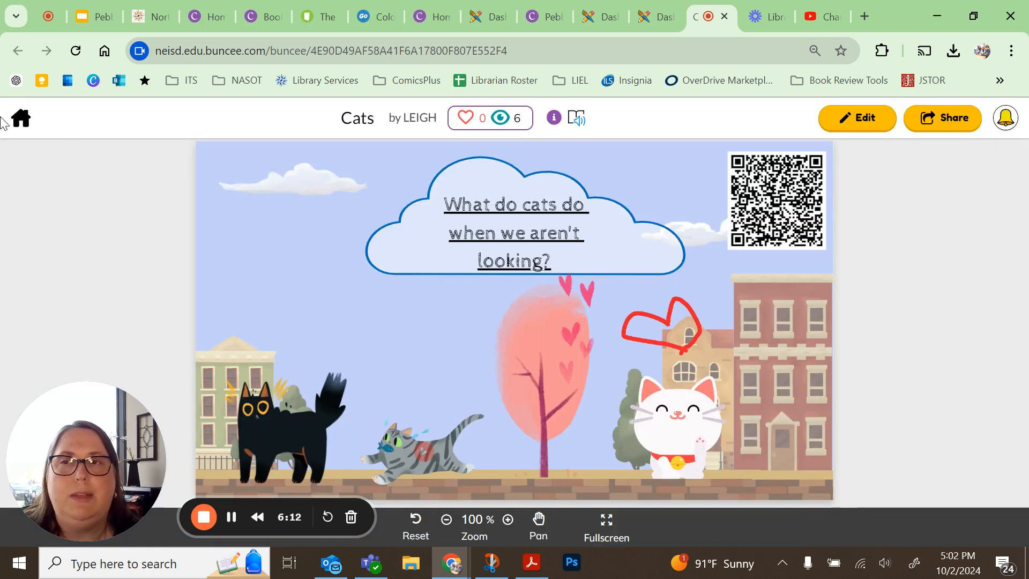
# - Return to the dashboard and open the Pets at Play board from My Boards
pyautogui.click(24, 120)
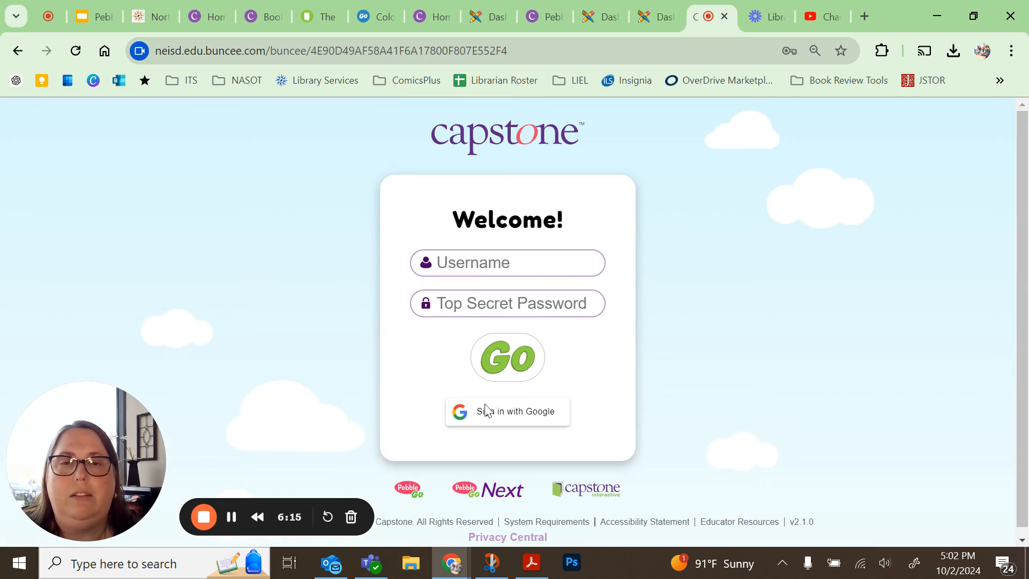
pyautogui.click(658, 17)
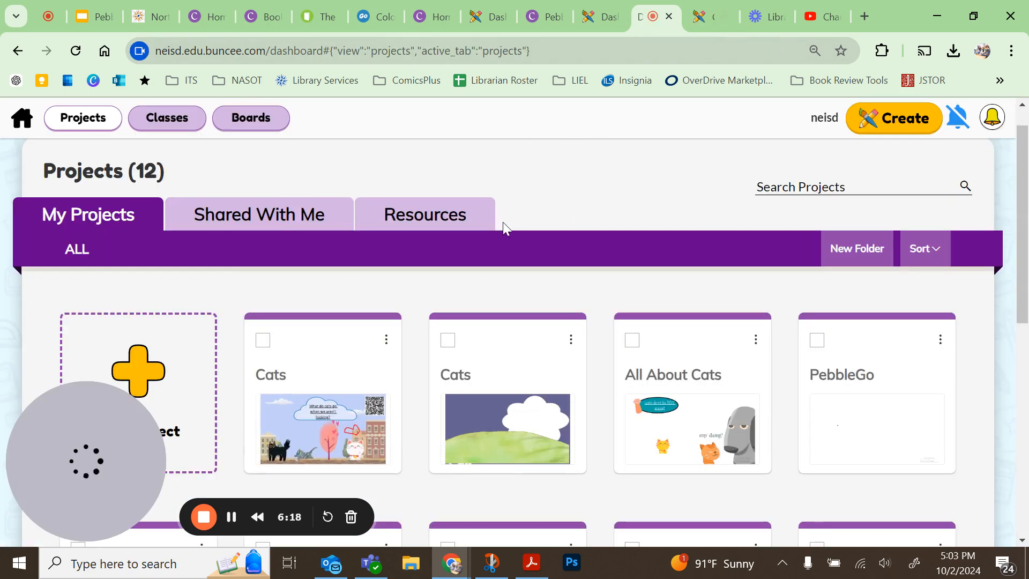
pyautogui.click(273, 122)
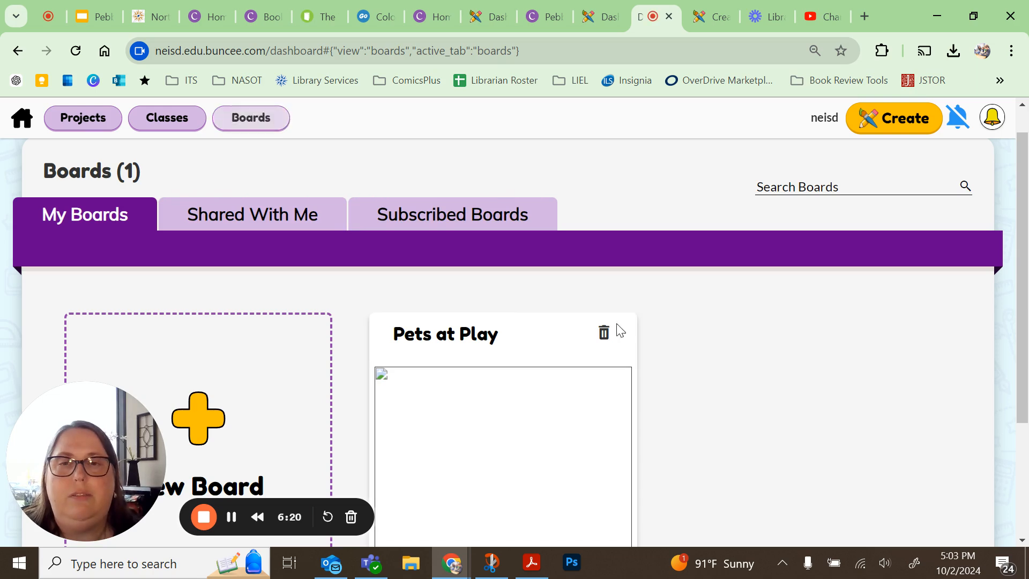
pyautogui.scroll(-3, 632, 361)
pyautogui.click(506, 315)
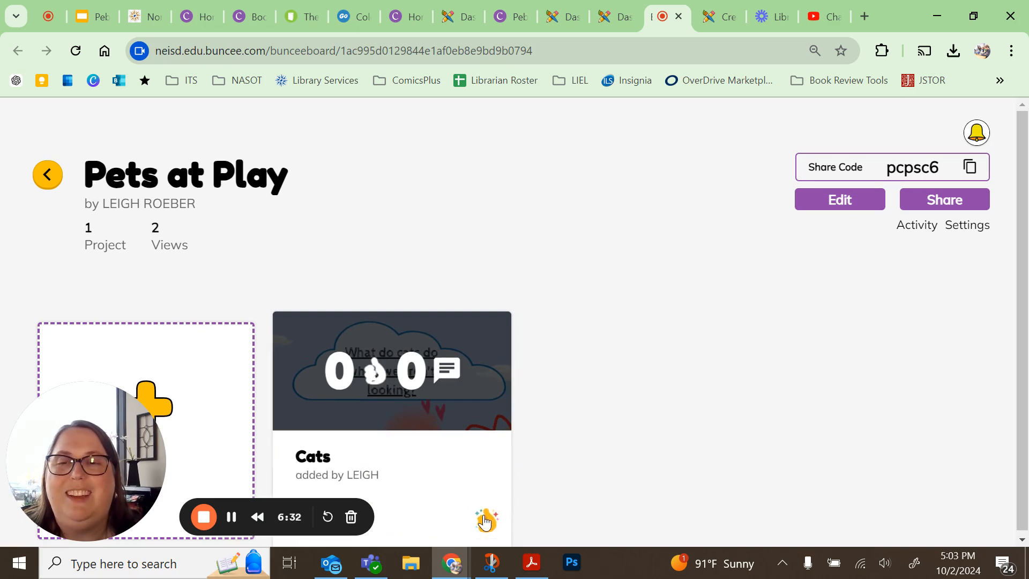
# - React to the Cats project on the board with the heart-eyes emoji
pyautogui.moveTo(484, 520)
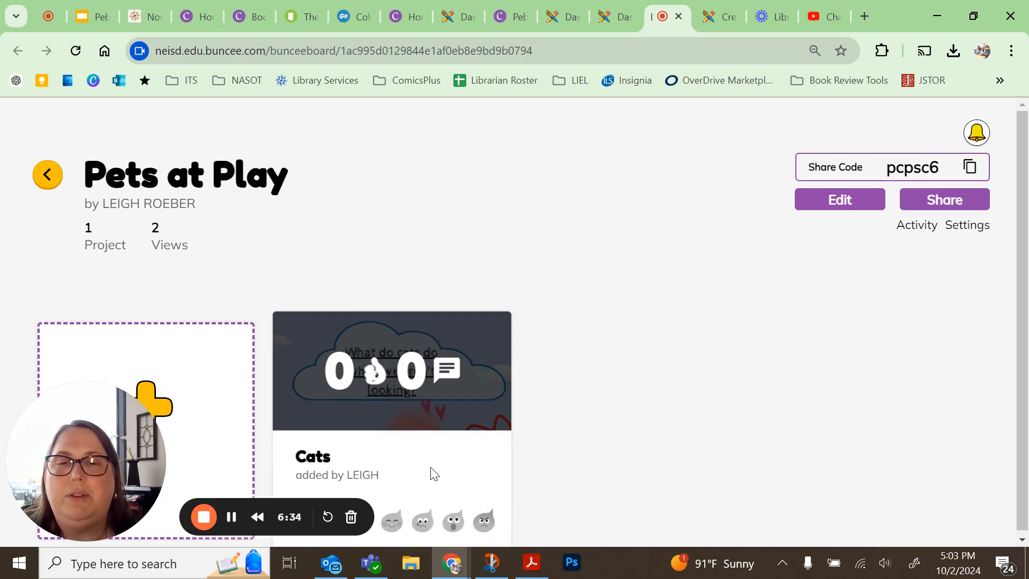
pyautogui.moveTo(275, 503); pyautogui.dragTo(227, 262)
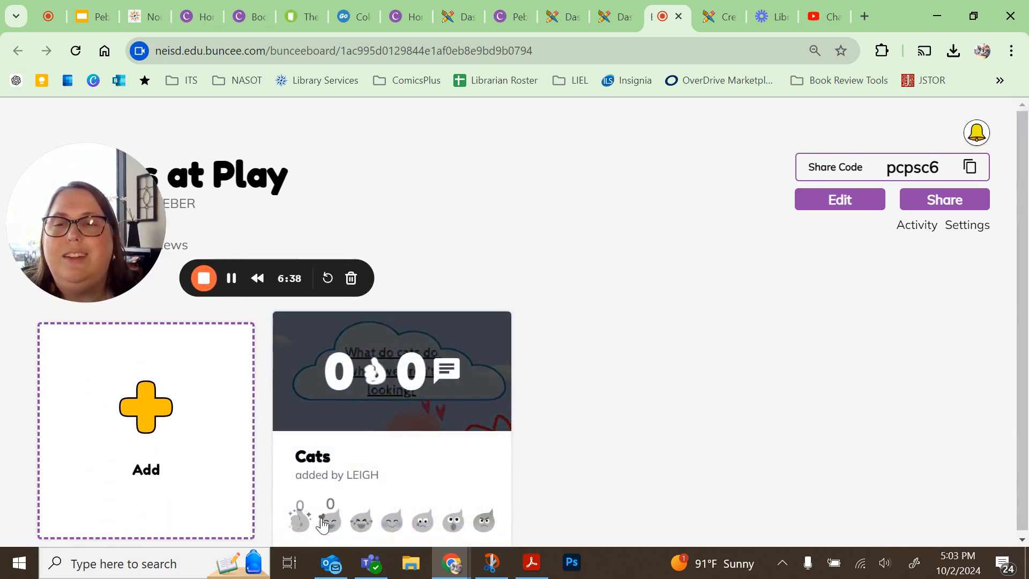
pyautogui.click(328, 521)
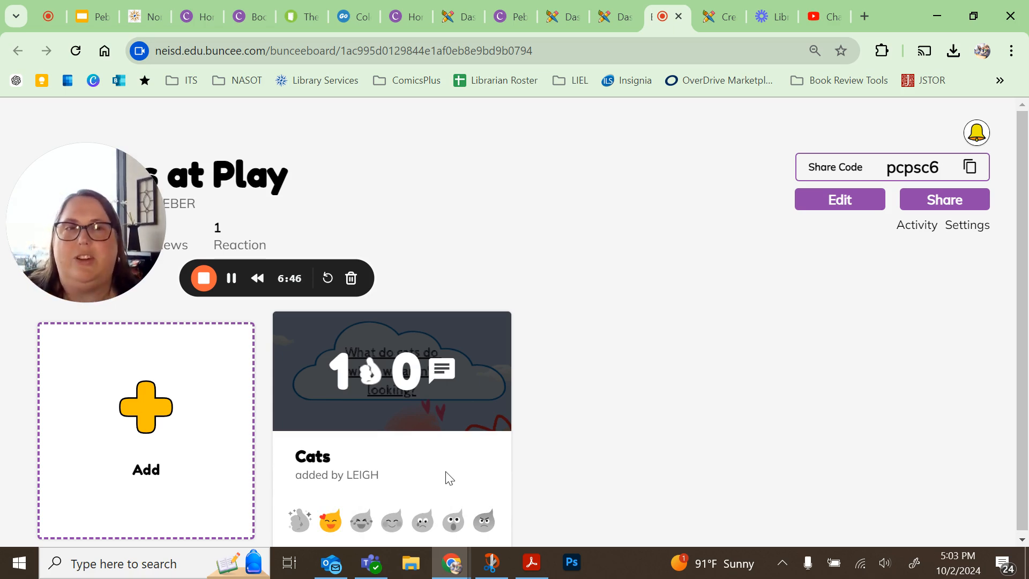
# - Edit the board, add a description naming the teacher's class, and save it
pyautogui.click(428, 388)
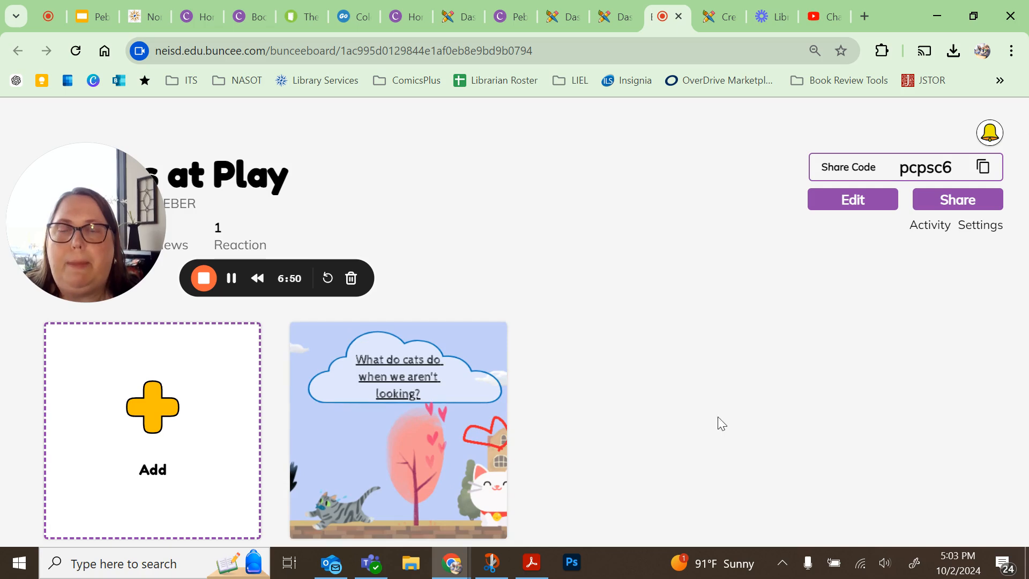
pyautogui.moveTo(374, 395)
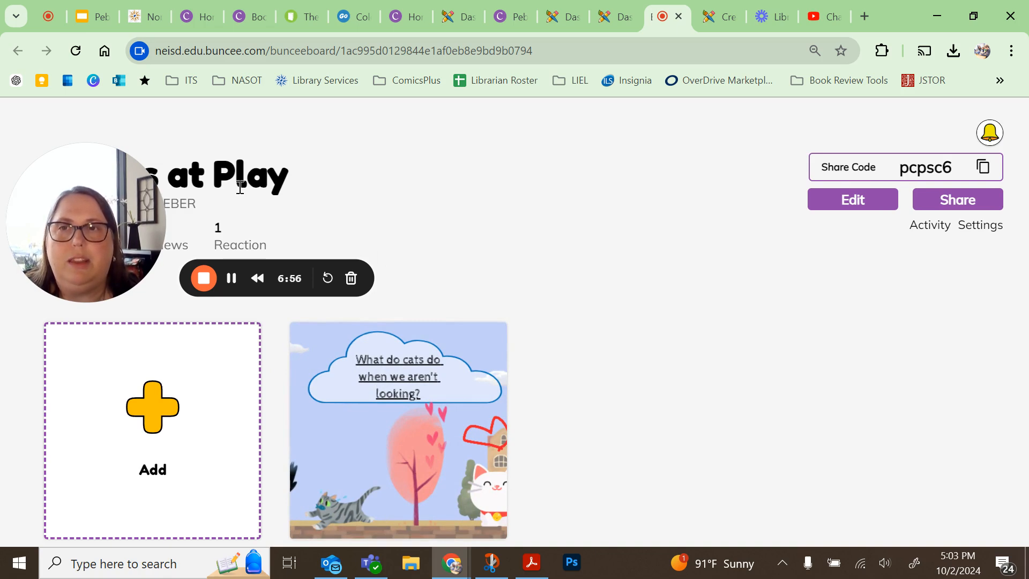
pyautogui.moveTo(87, 198); pyautogui.dragTo(839, 378)
pyautogui.click(840, 203)
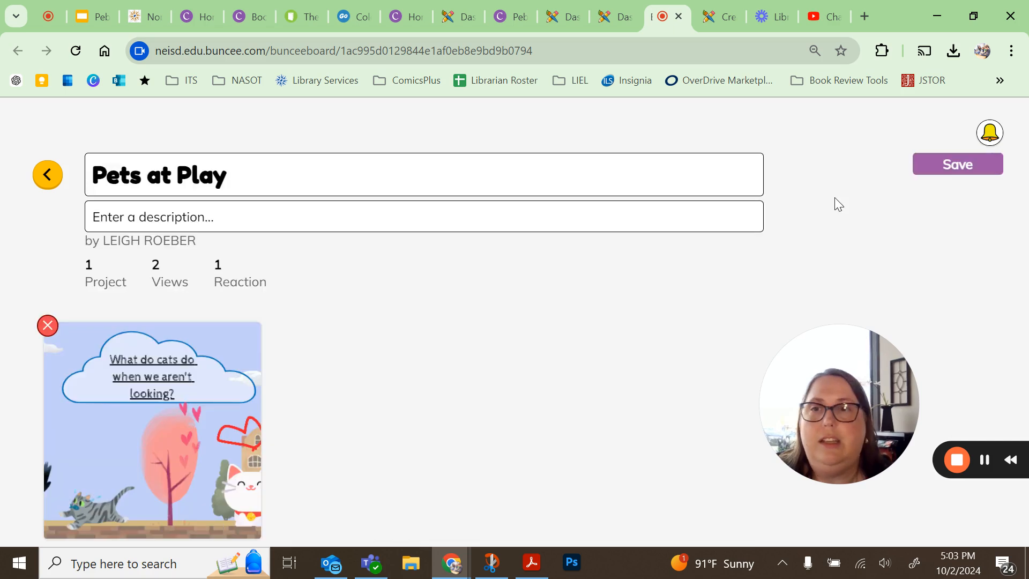
pyautogui.click(138, 220)
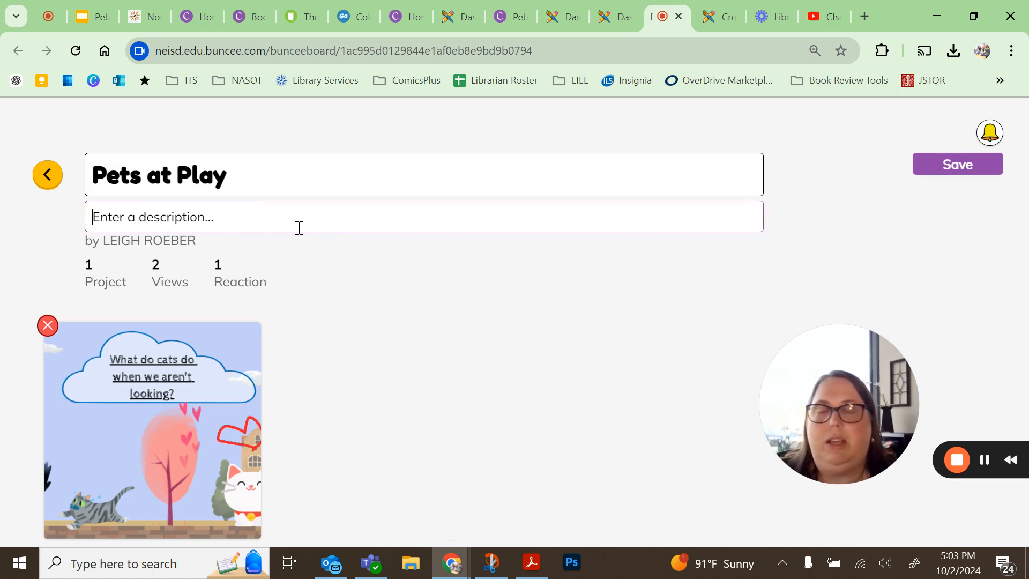
pyautogui.write('Mrs. J')
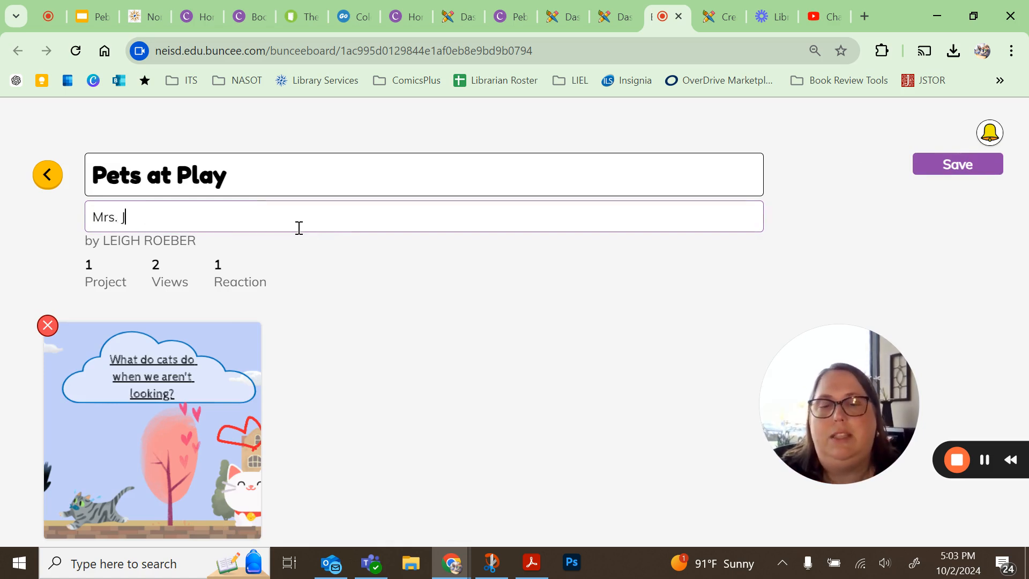
pyautogui.write("ohnson's Class")
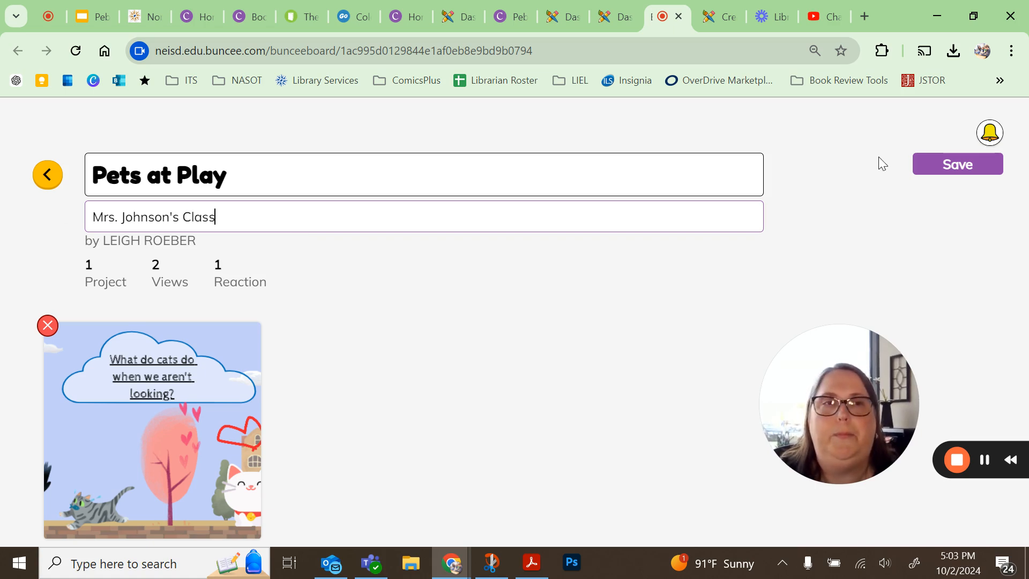
pyautogui.click(937, 167)
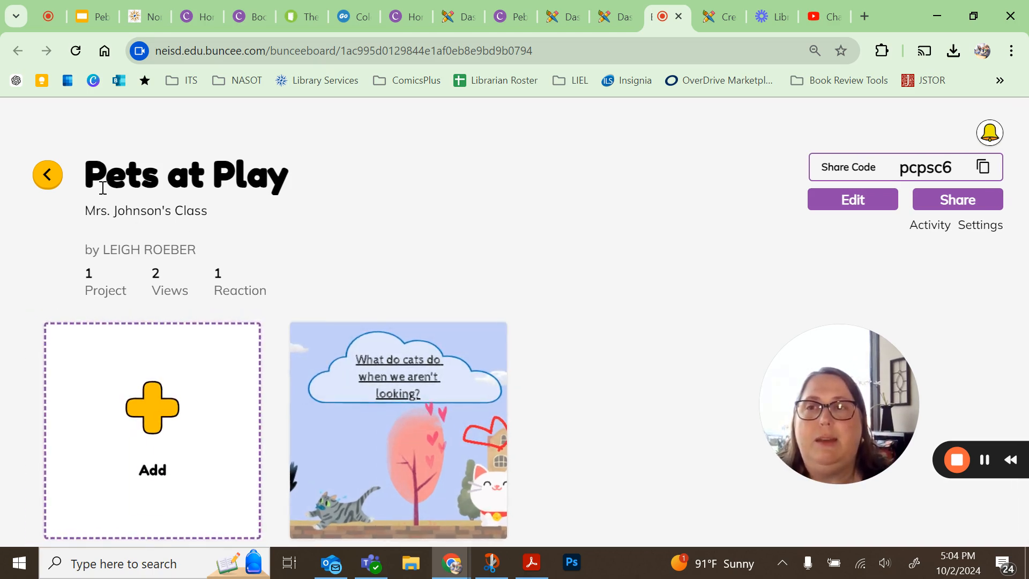
# - Return to the dashboard and open the PebbleGo Ferrets project from My Projects
pyautogui.click(45, 179)
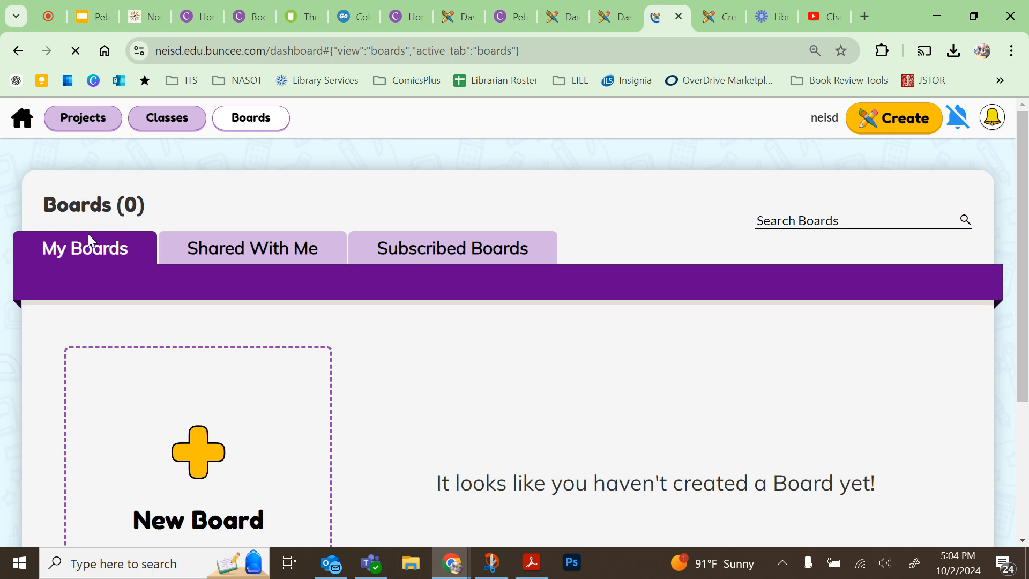
pyautogui.click(76, 121)
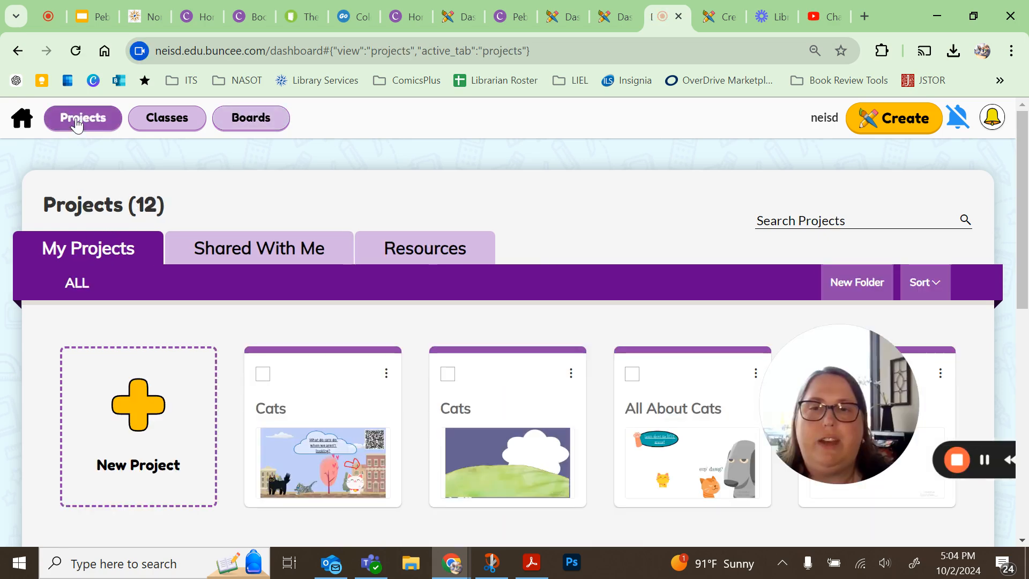
pyautogui.scroll(-5, 396, 388)
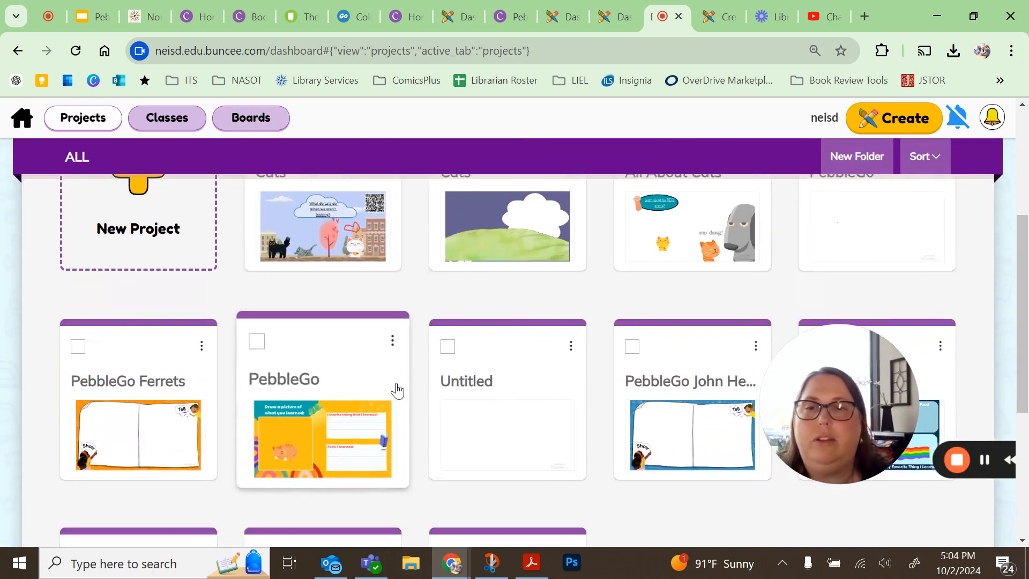
pyautogui.click(190, 434)
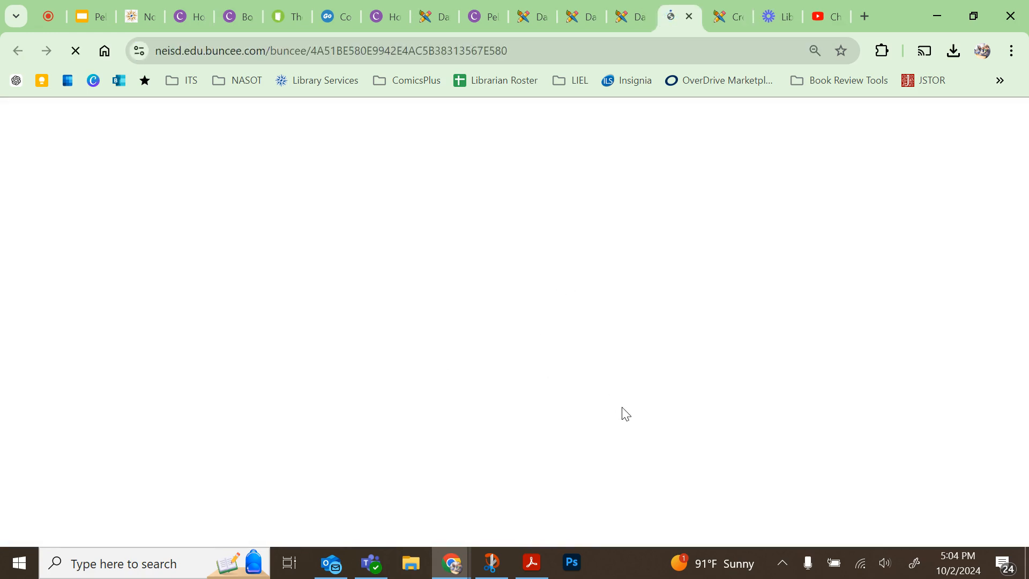